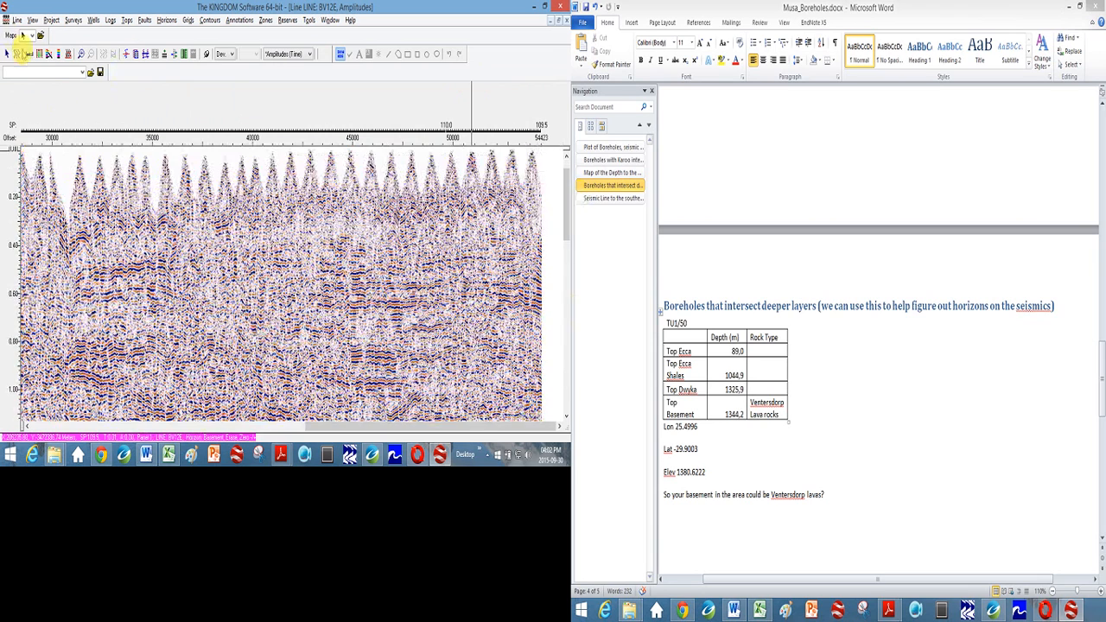
- Check the horizontal and vertical scale settings of the seismic line display without keeping any changes
left_click(28, 54)
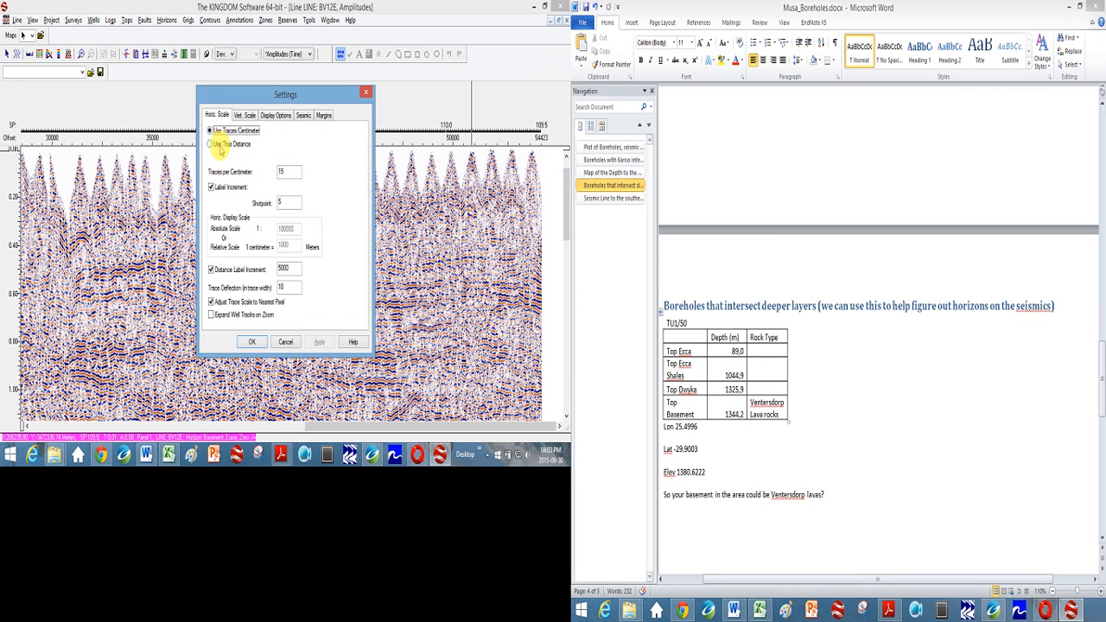
left_click(221, 146)
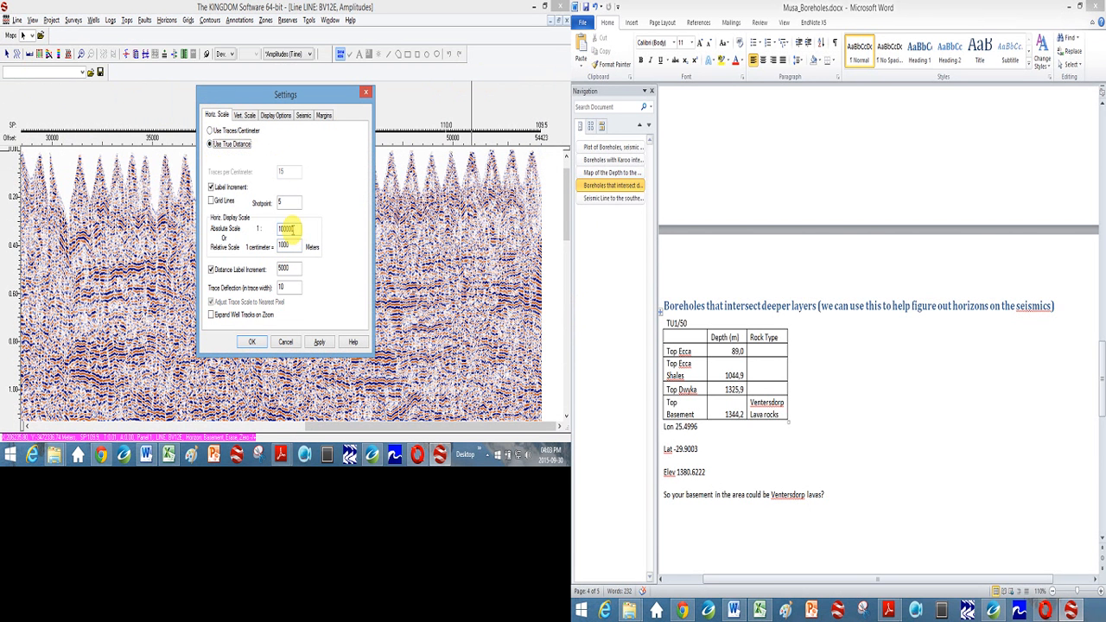
left_click(221, 131)
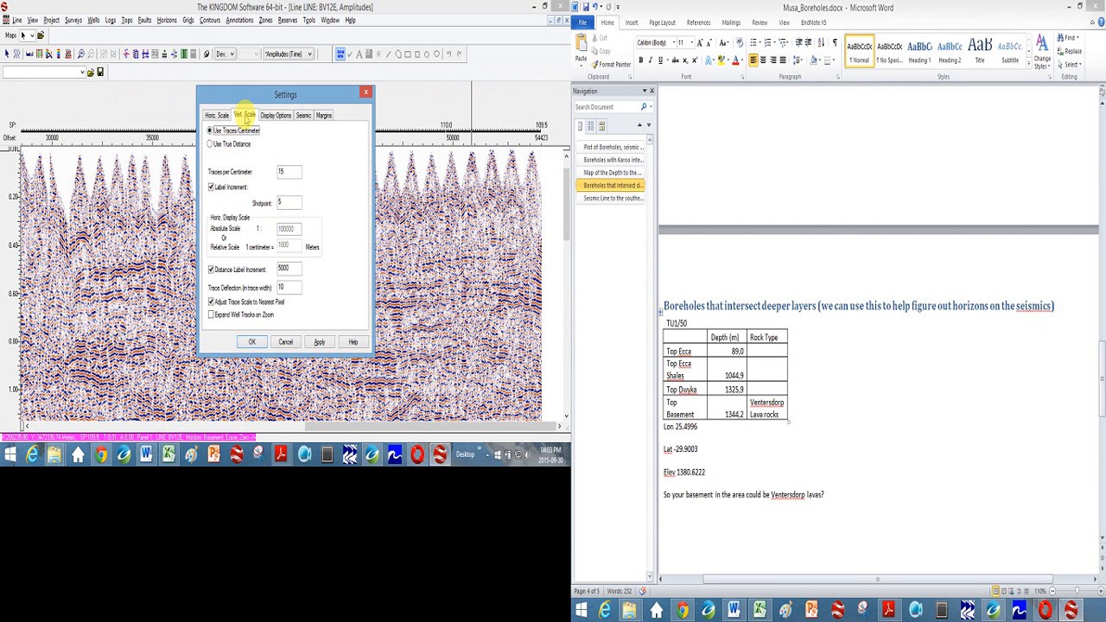
left_click(246, 116)
double_click(277, 139)
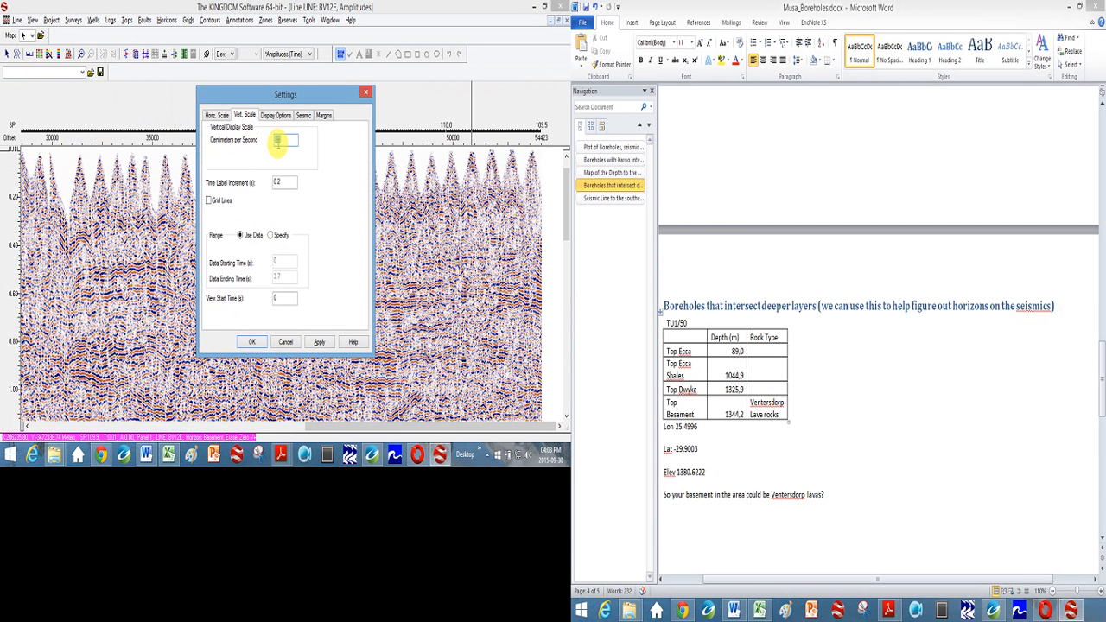
left_click(286, 342)
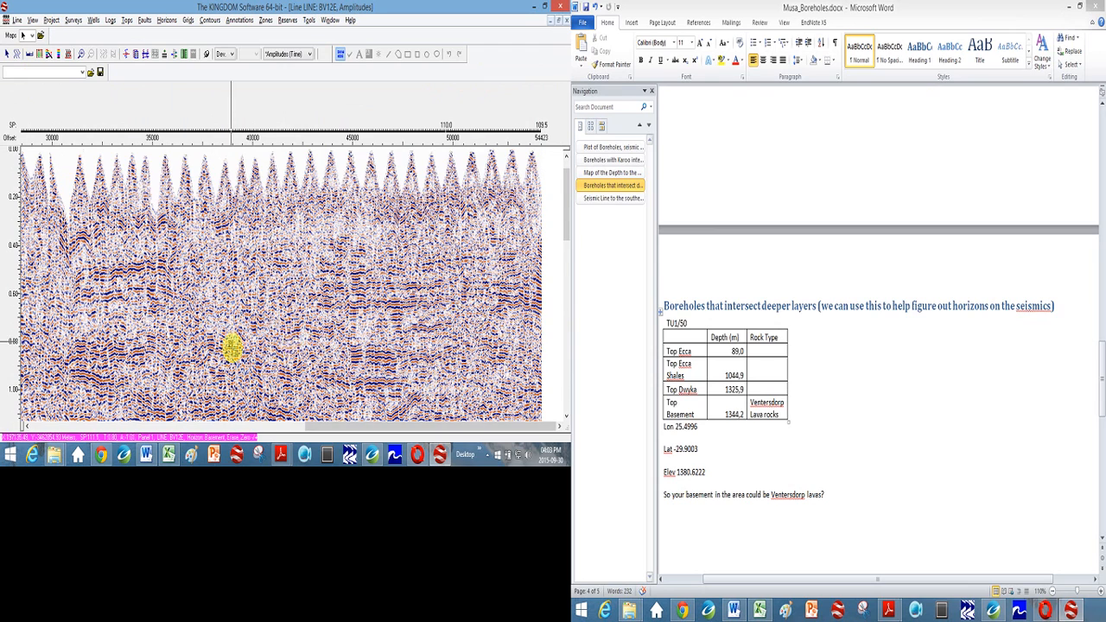
- Look over the deeper part of the BV12E seismic section and close it to return to the base map
scroll(232, 348, "down", 5)
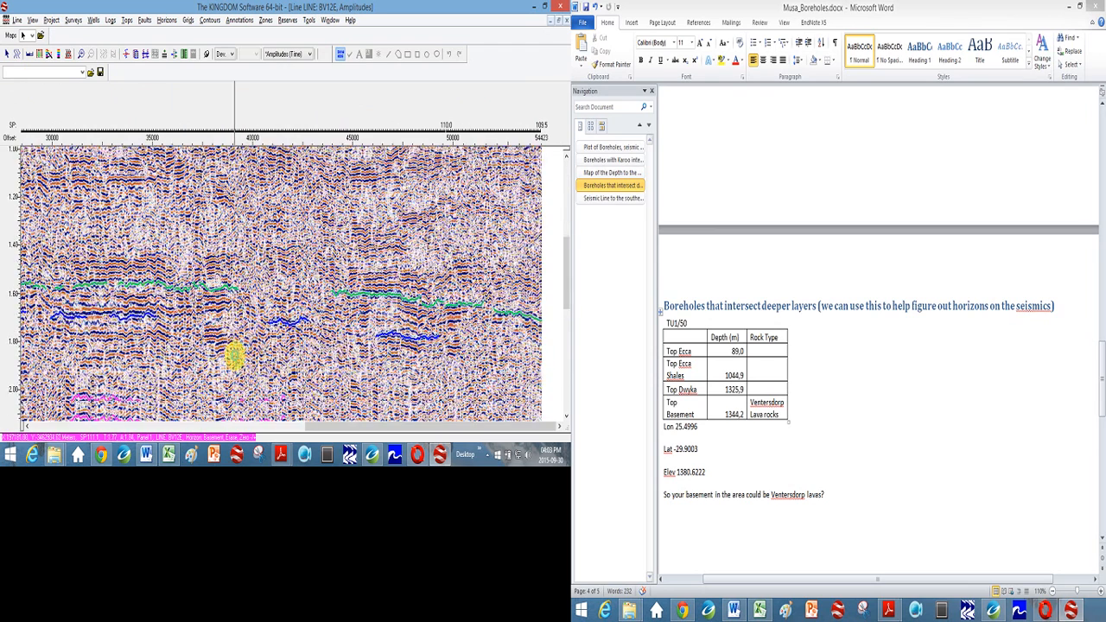
scroll(234, 354, "down", 1)
scroll(234, 355, "up", 4)
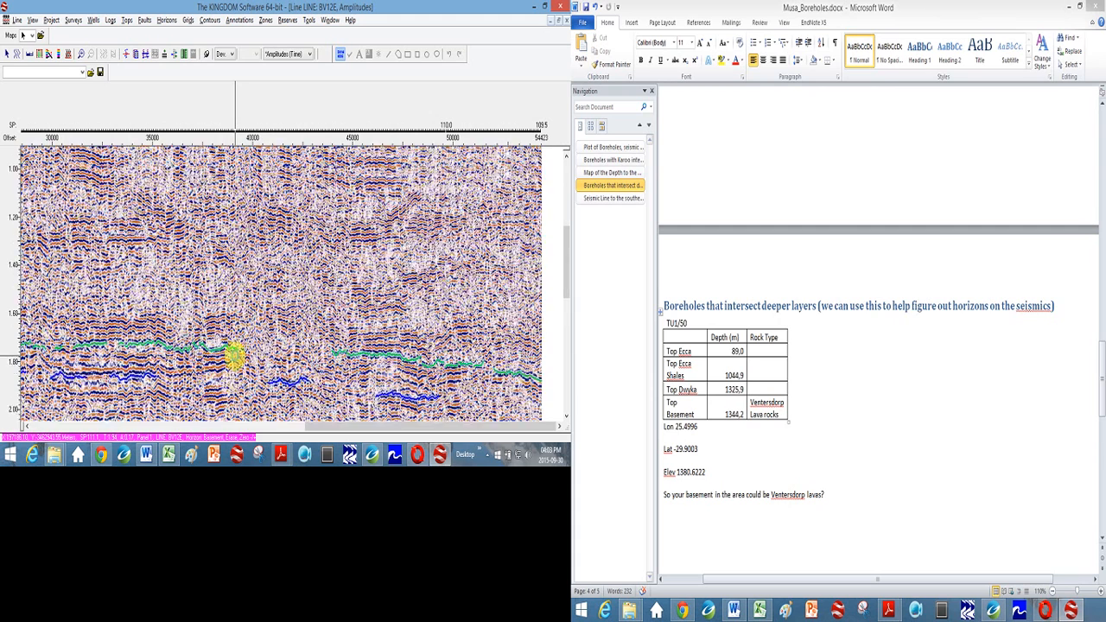
scroll(234, 355, "up", 2)
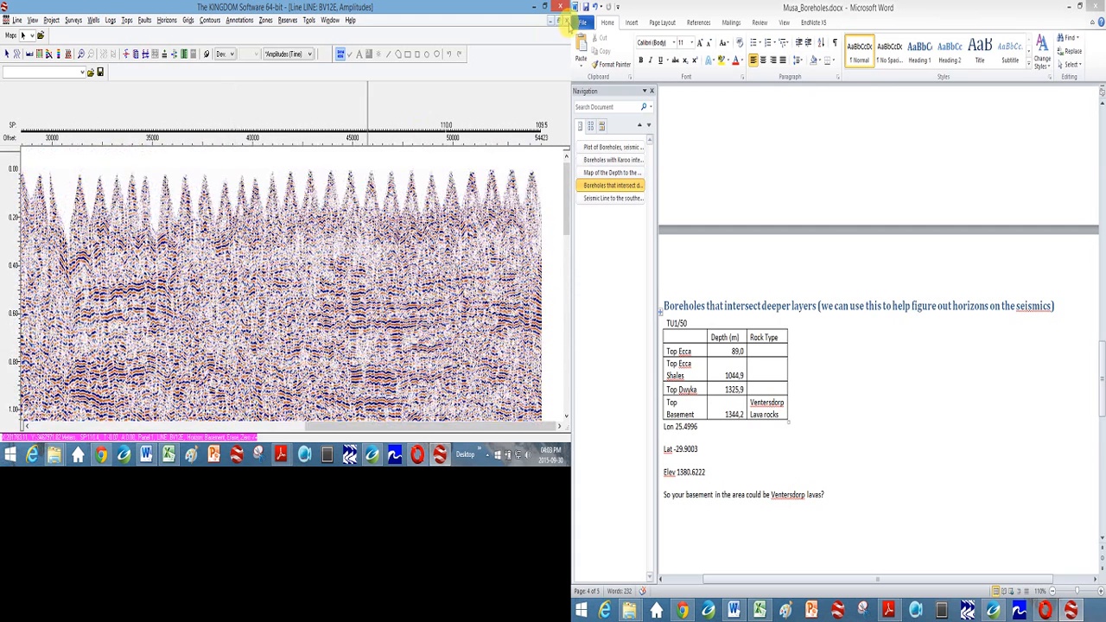
left_click(567, 20)
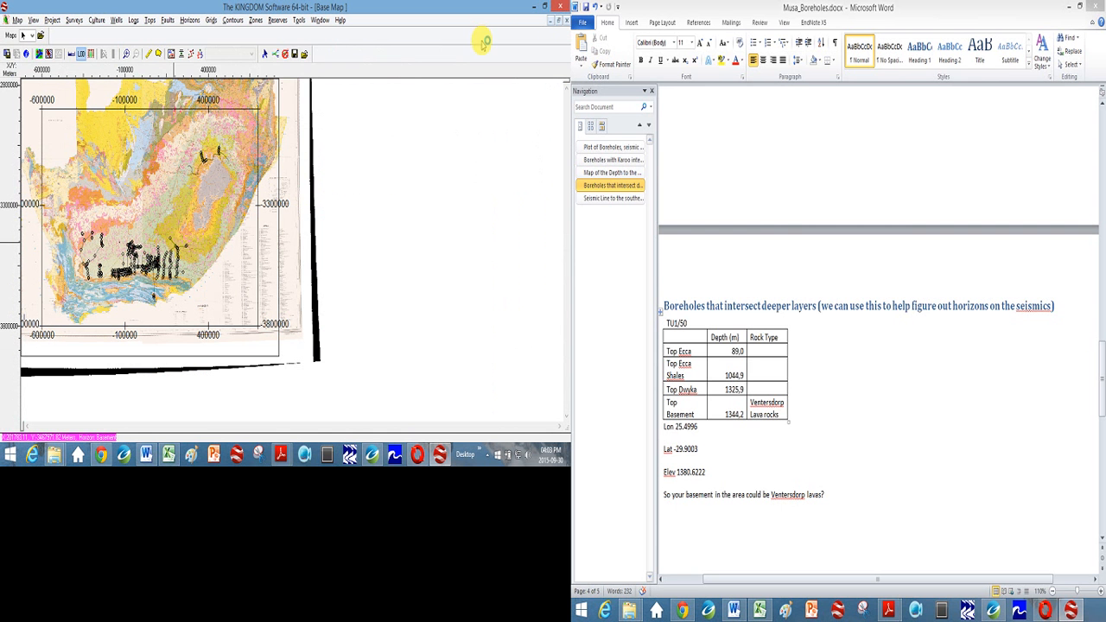
- Create a new well record and name the well TU1/50
left_click(117, 21)
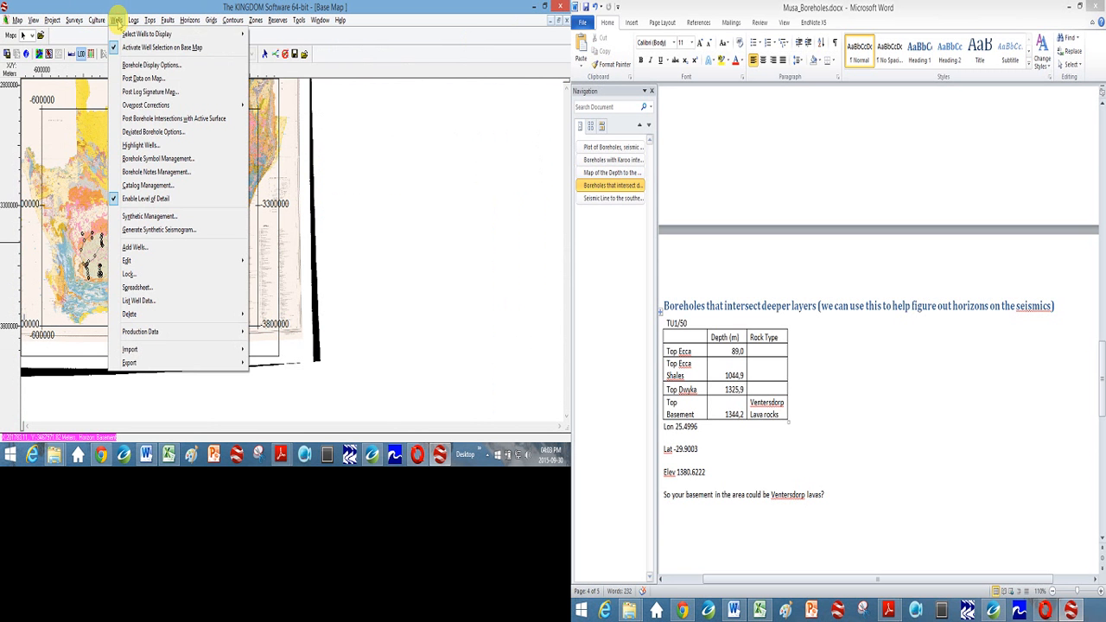
left_click(138, 248)
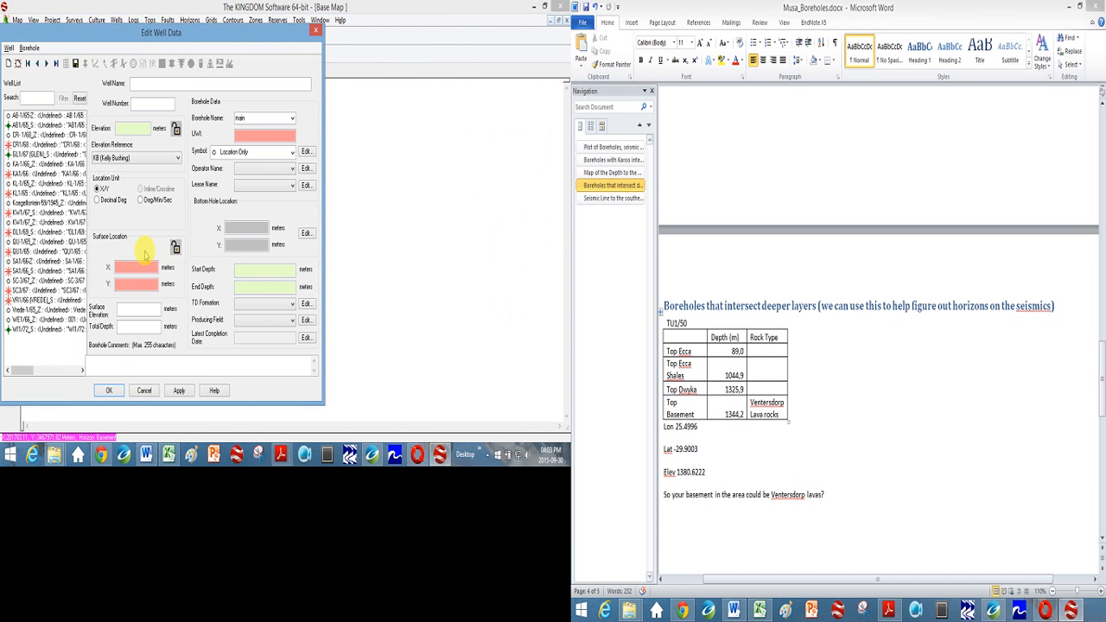
left_click_drag(78, 39, 198, 41)
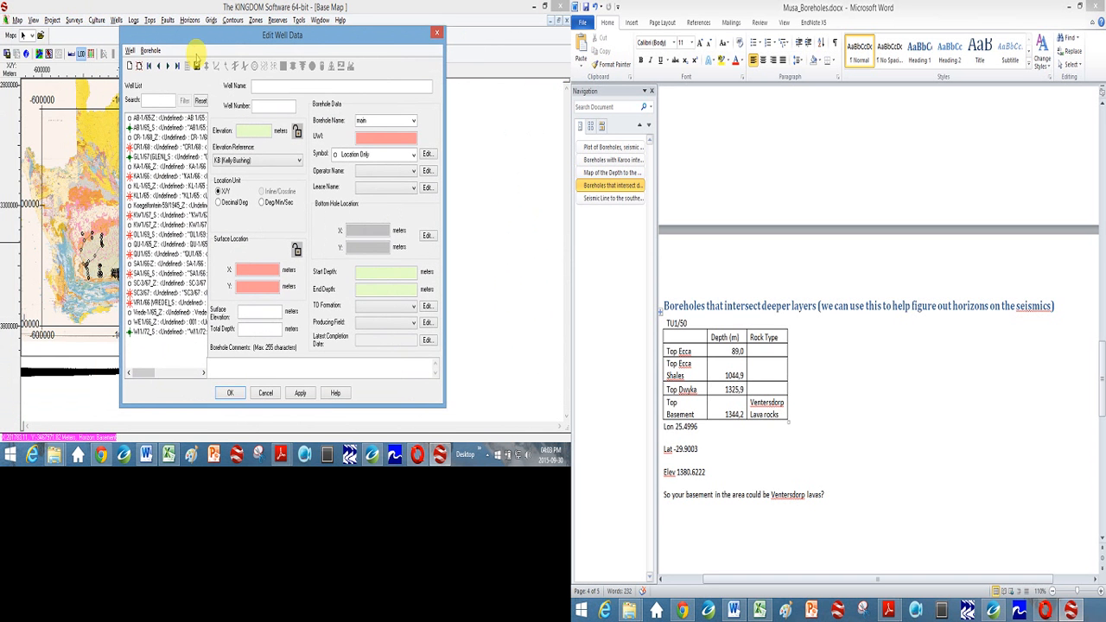
left_click(130, 67)
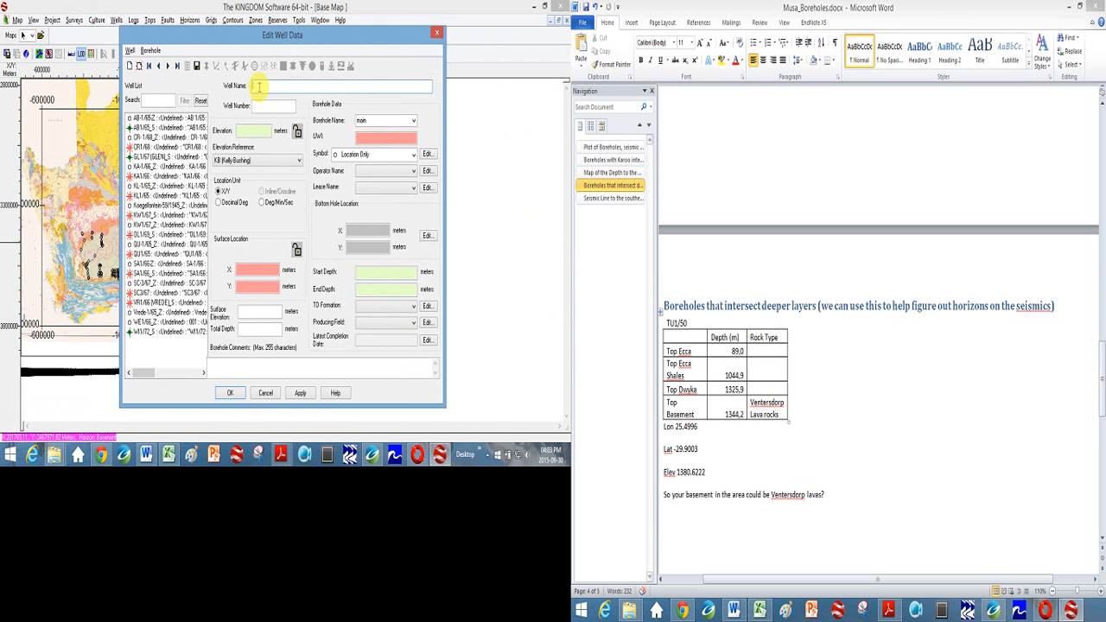
type("TU1/50")
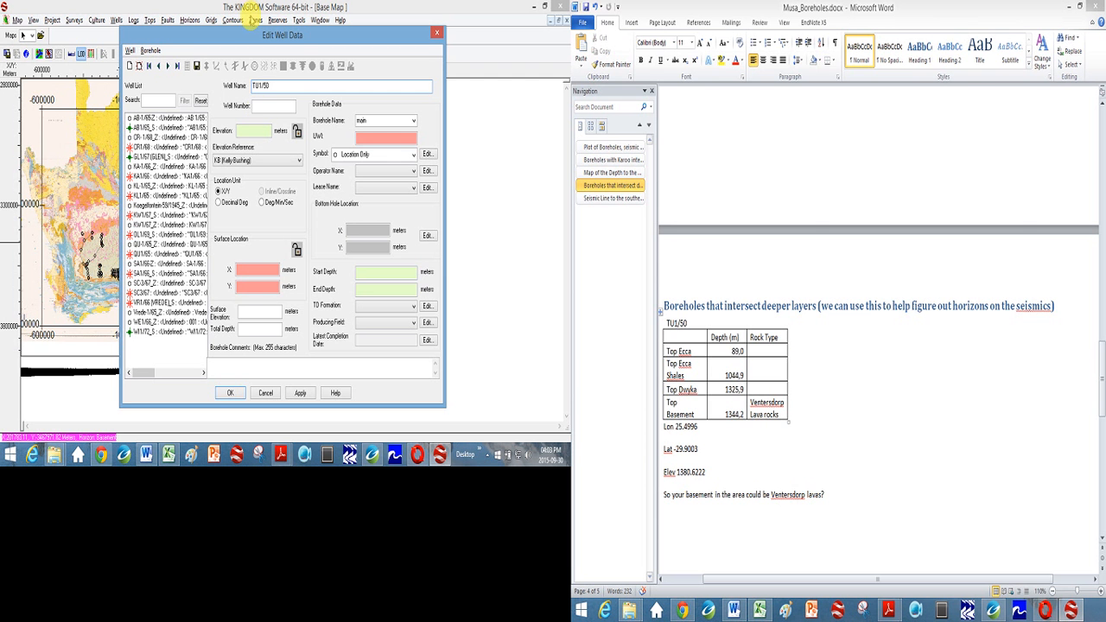
- Copy the well name TU1/50 into the well number
left_click_drag(269, 85, 229, 87)
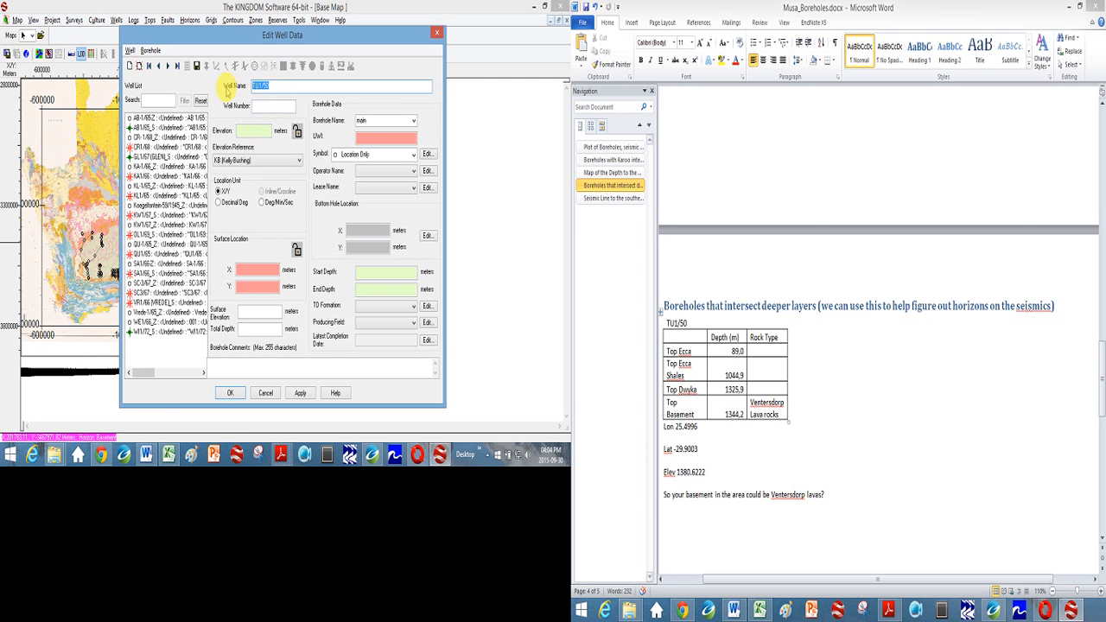
key("ctrl+c")
left_click(267, 105)
key("ctrl+v")
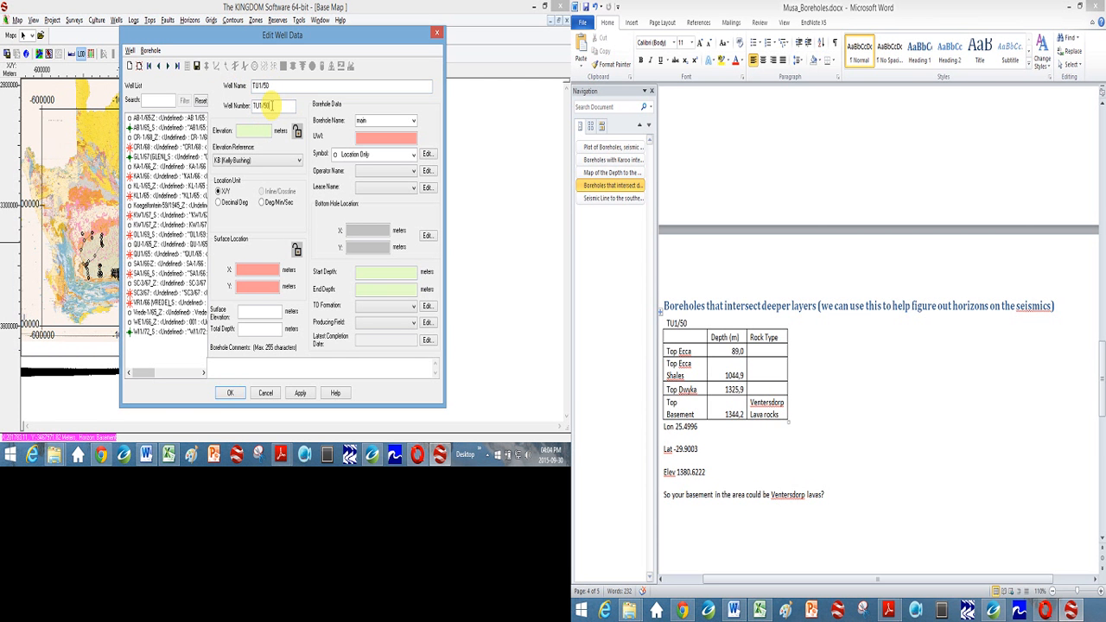
- Set the well's elevation to 1380.62 meters with GL (Ground Level) as the elevation reference
left_click(256, 131)
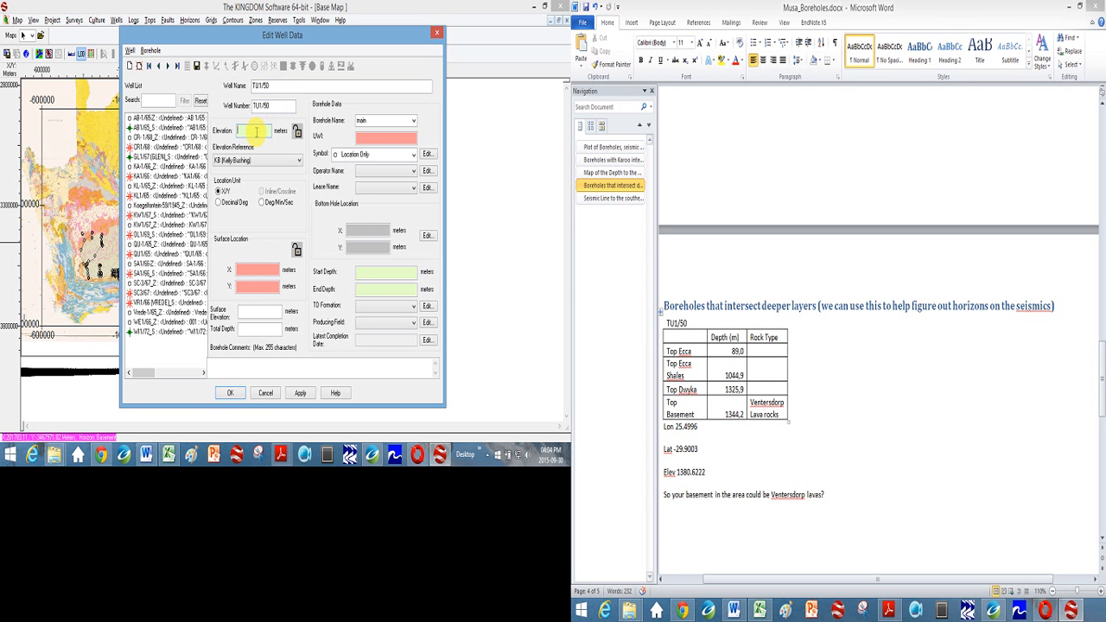
type("1380.62")
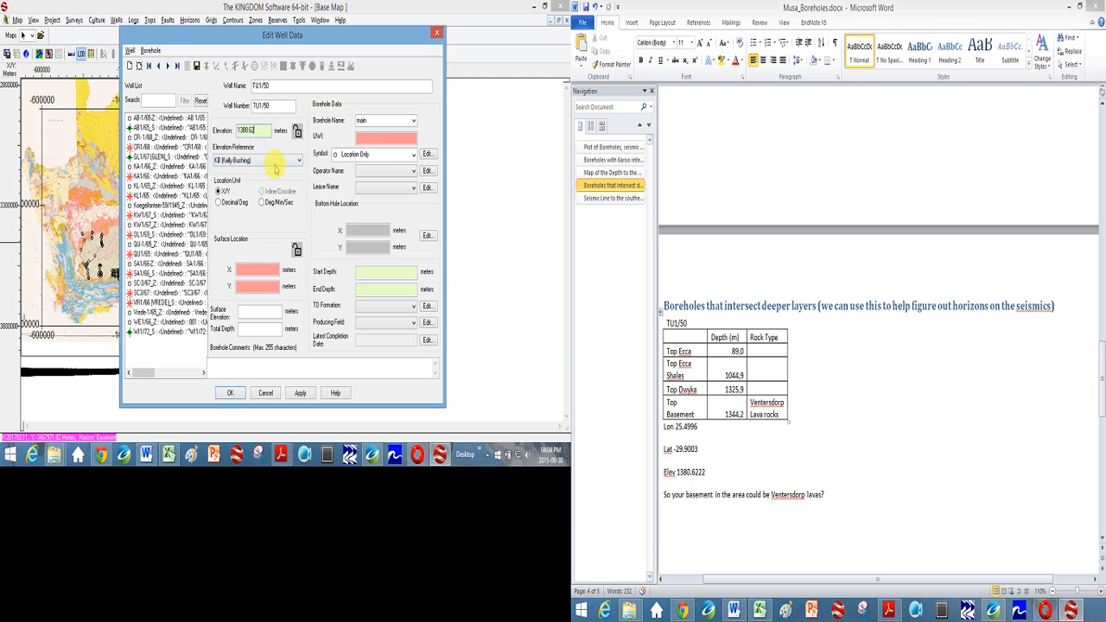
left_click(273, 162)
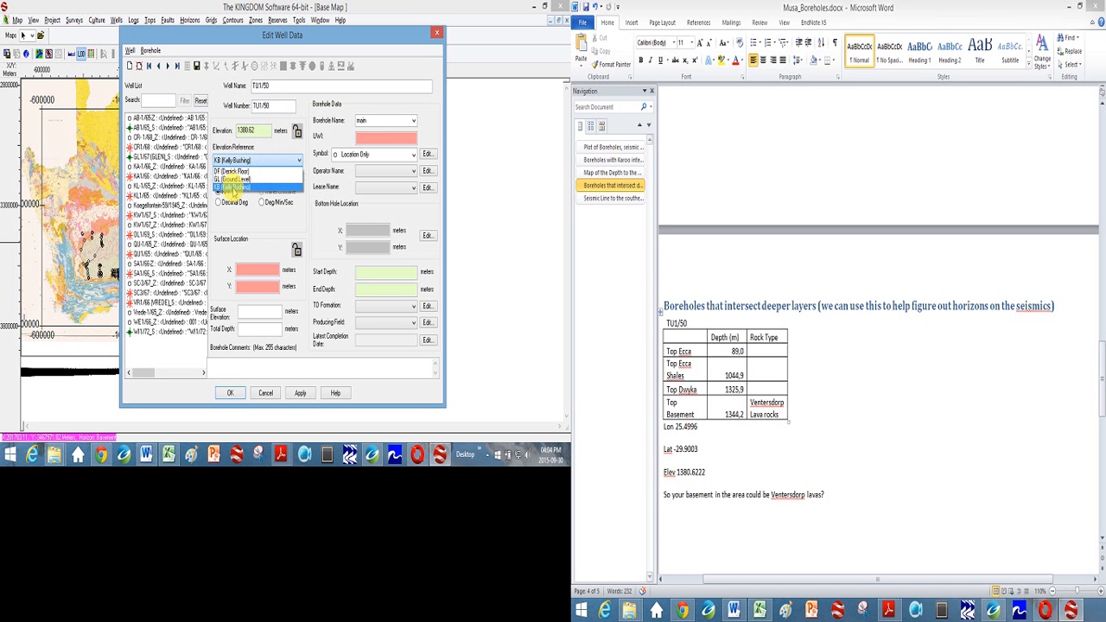
left_click(233, 179)
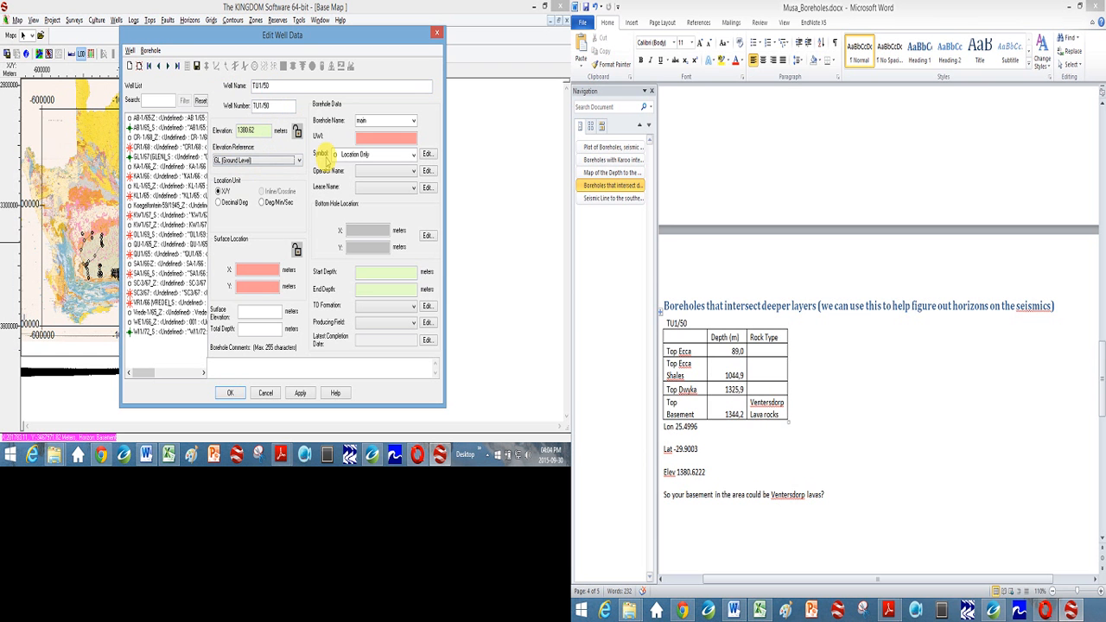
- Give the surface location in decimal degrees, with latitude -29.9003 and longitude 25.4996
left_click(247, 269)
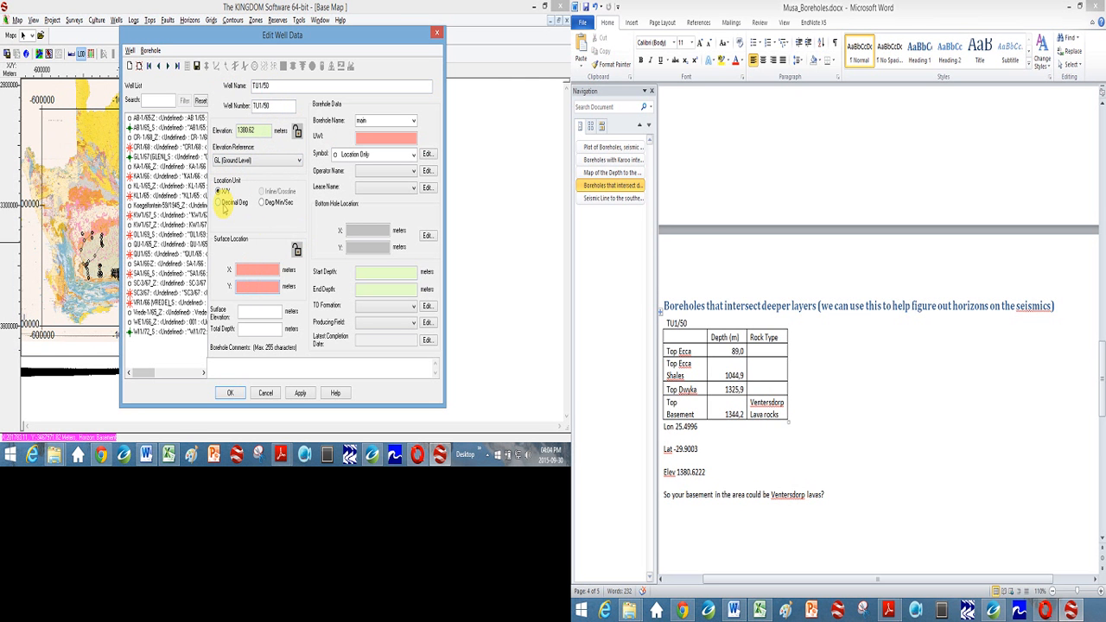
left_click(221, 202)
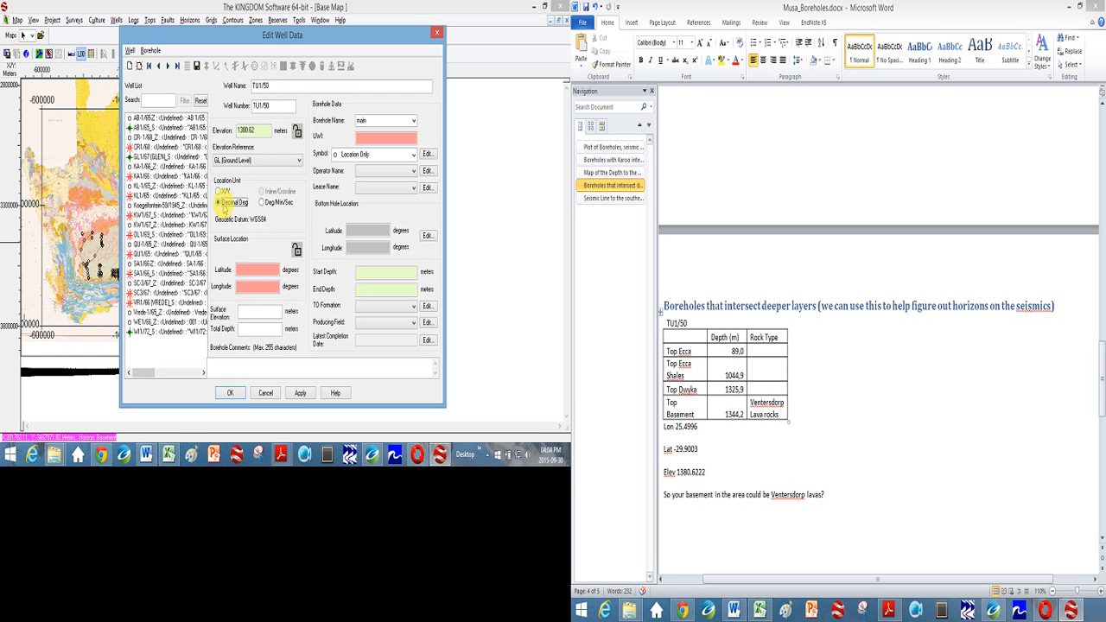
left_click(242, 271)
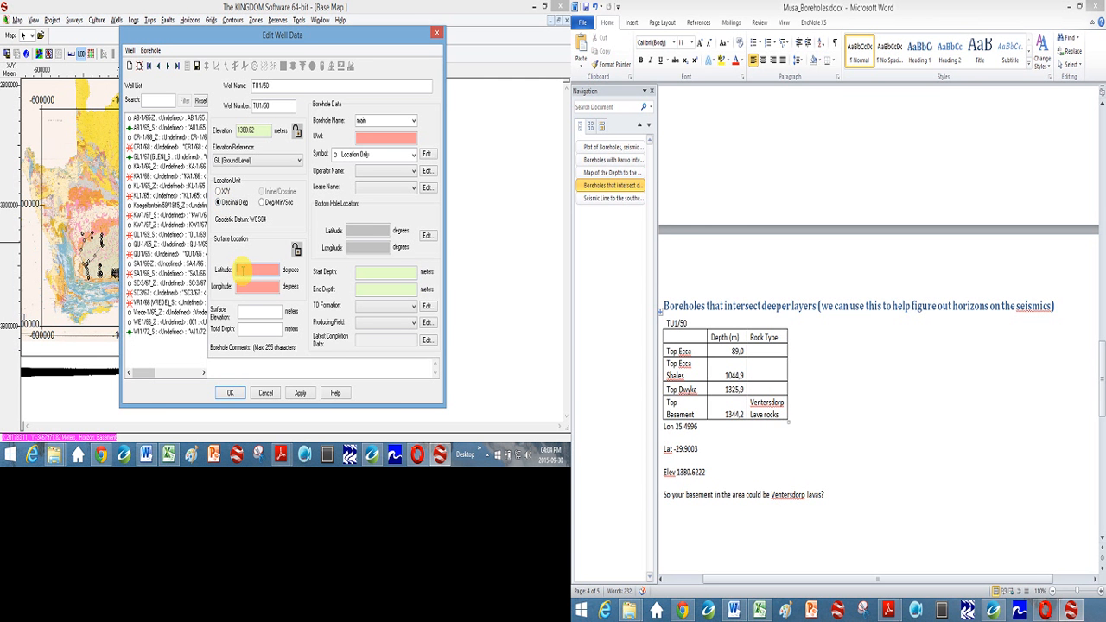
type("-29.9003")
left_click(256, 287)
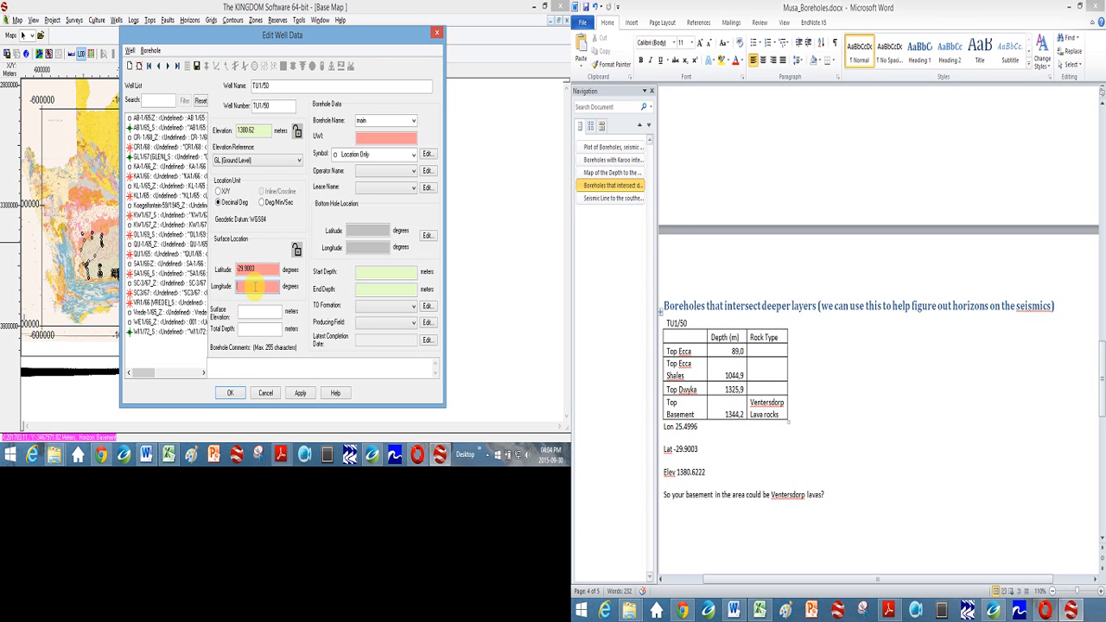
type("25.4996")
- Copy the elevation 1380.62 into the surface elevation and set the total depth to 1400 meters
double_click(251, 130)
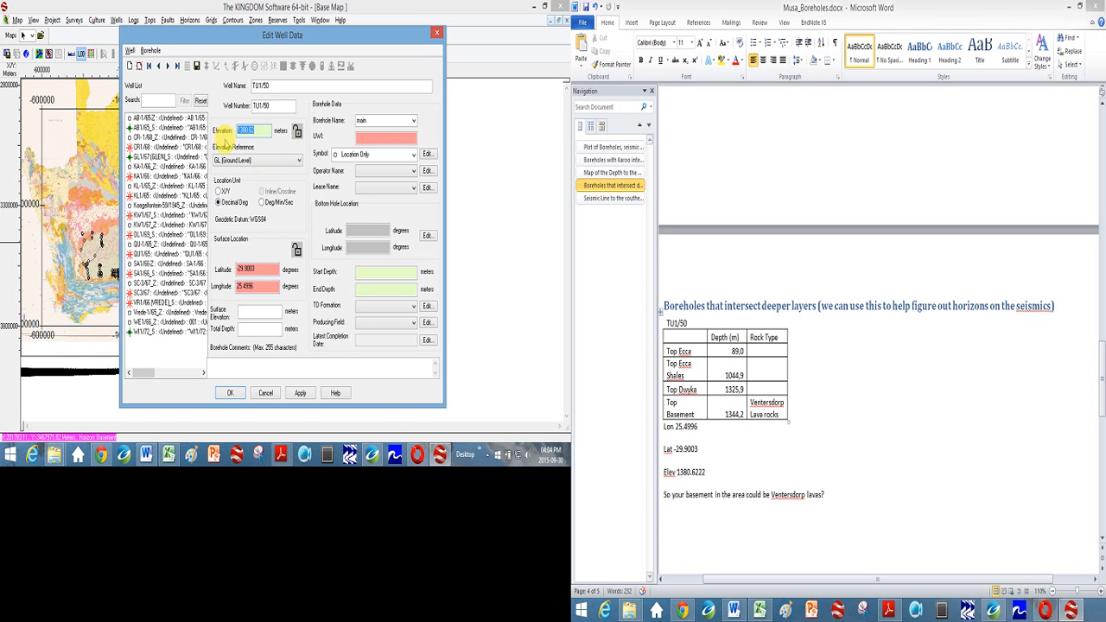
left_click(255, 310)
key("ctrl+v")
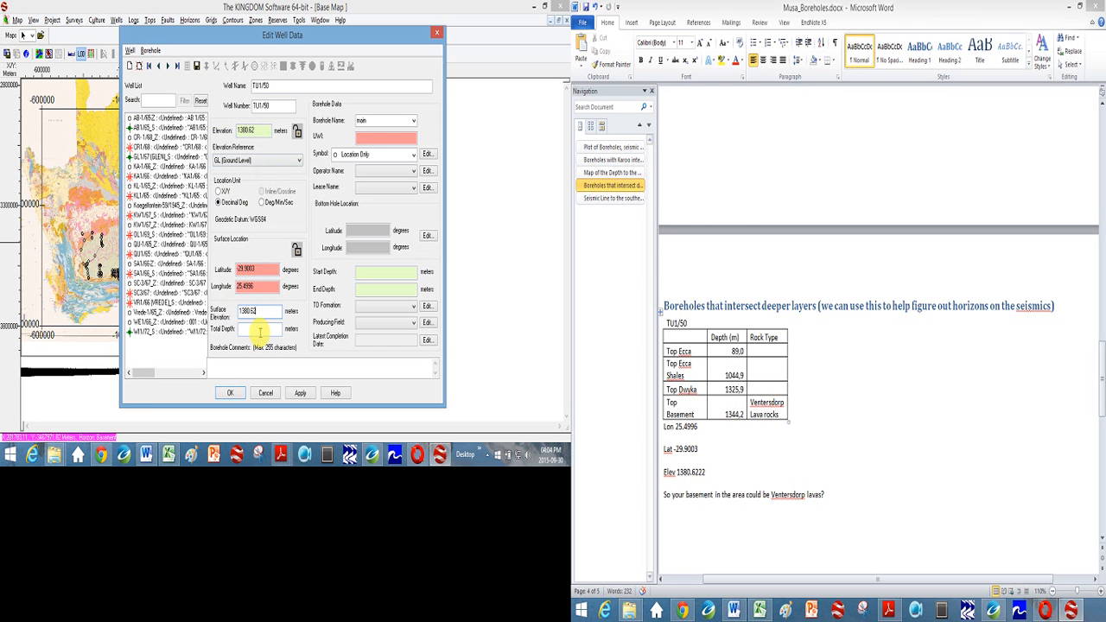
left_click(260, 331)
type("1400")
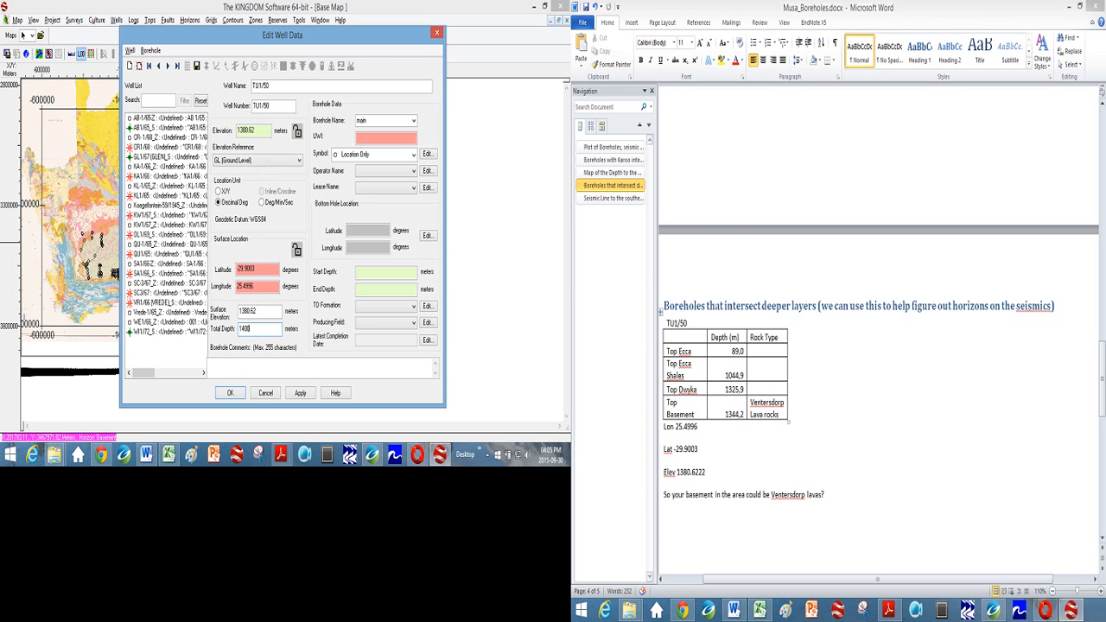
- Set the borehole's start depth to 0 and its end depth to 1400 meters, copied from the total depth
left_click(365, 272)
double_click(252, 330)
key("ctrl+c")
left_click(373, 290)
key("ctrl+v")
- Set the borehole's UWI to TU and apply the new well record
left_click(297, 398)
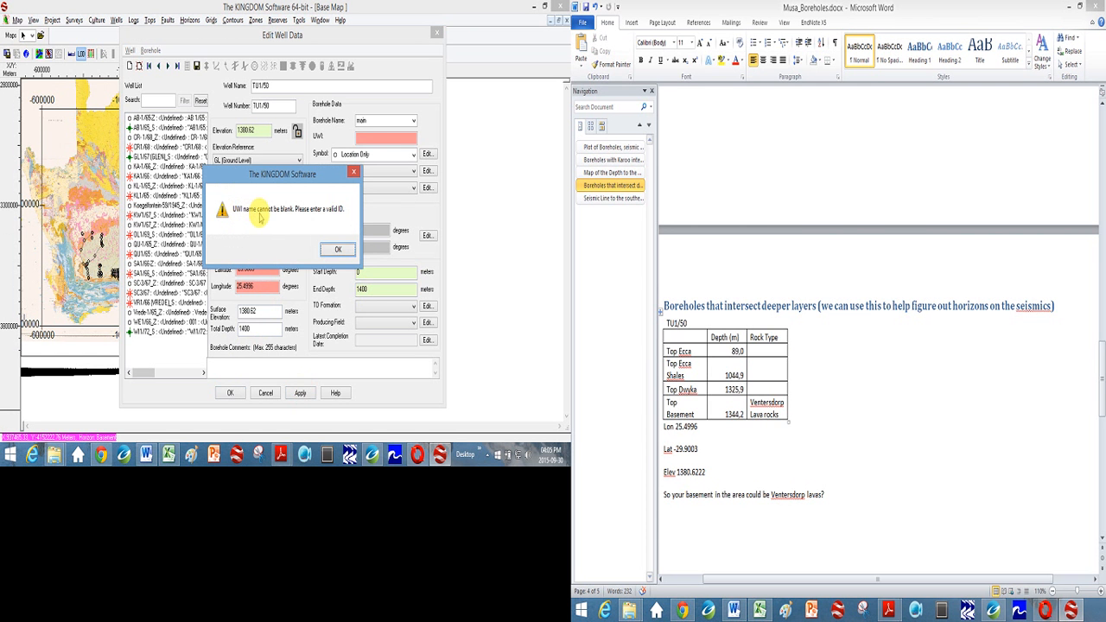
left_click(338, 250)
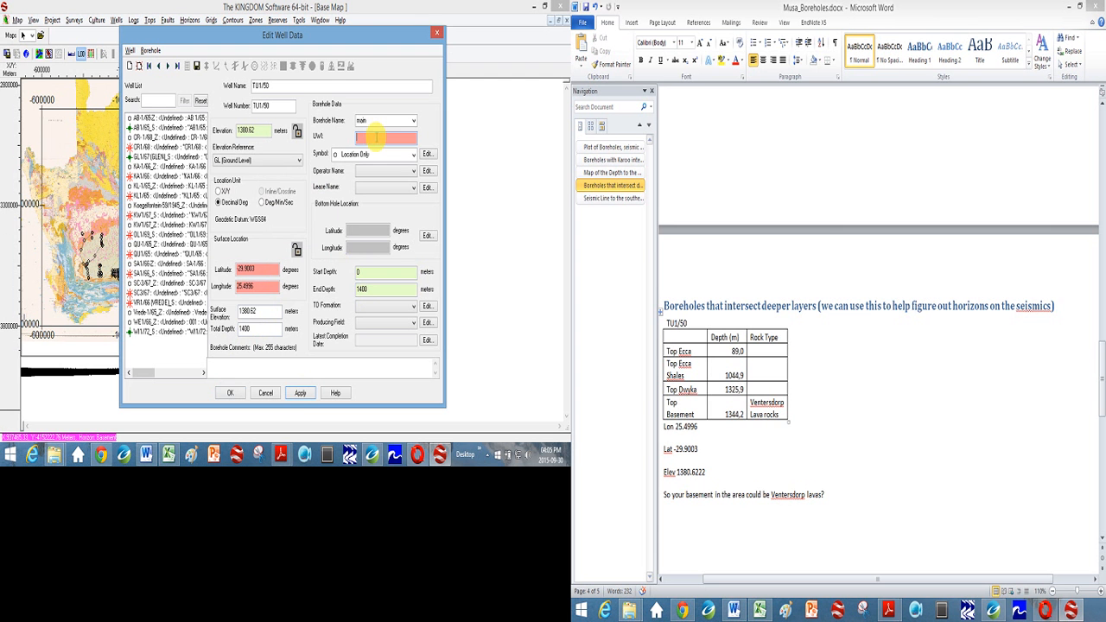
left_click(376, 136)
type("TU1")
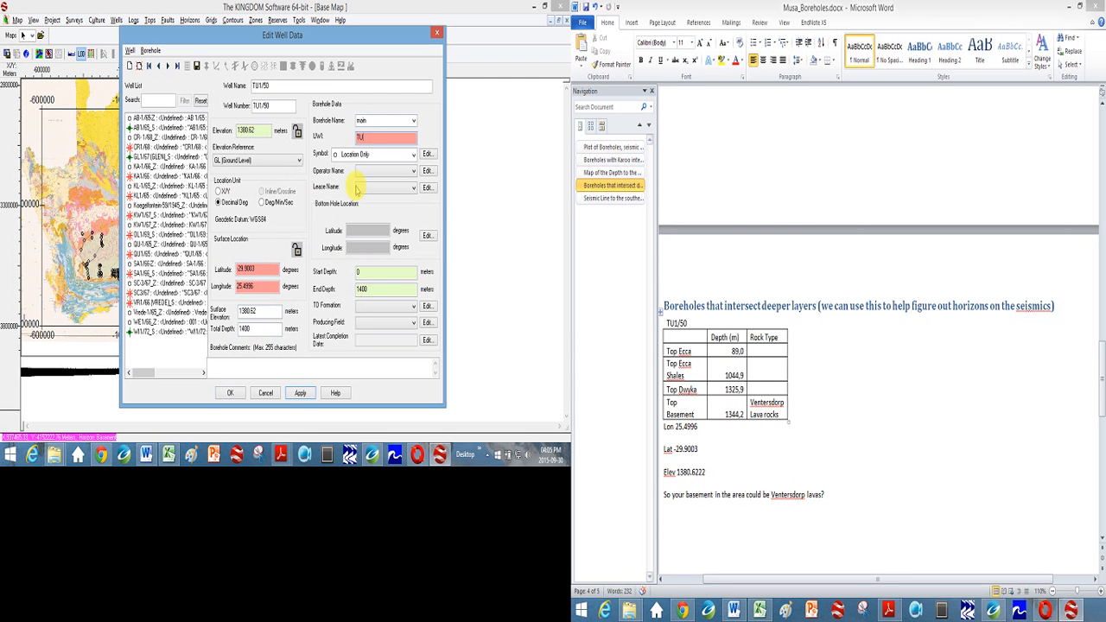
left_click(300, 393)
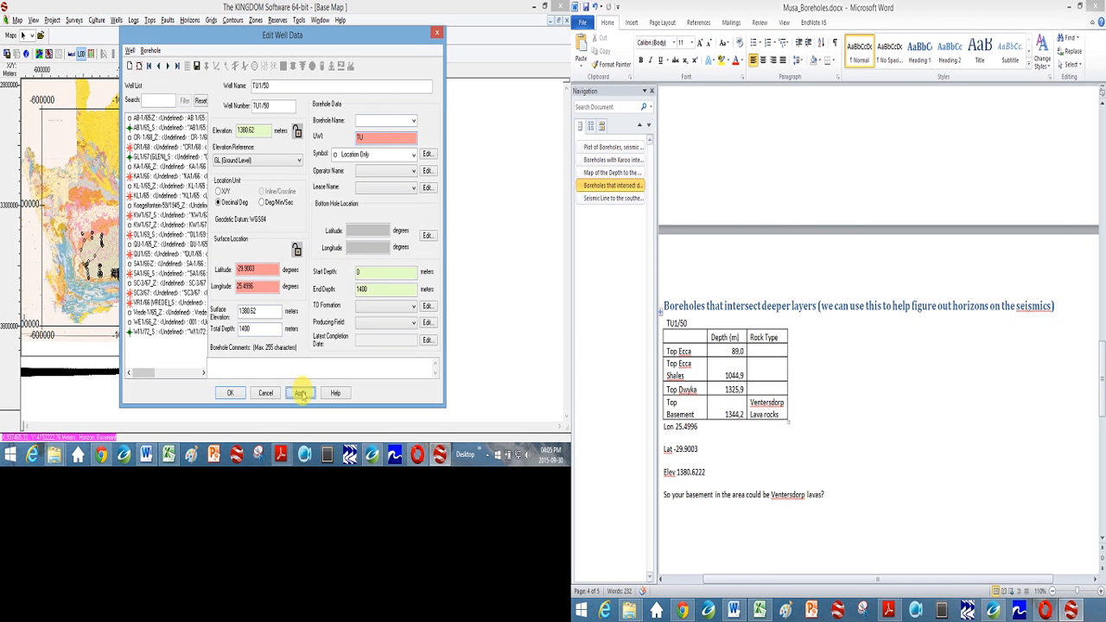
left_click(284, 277)
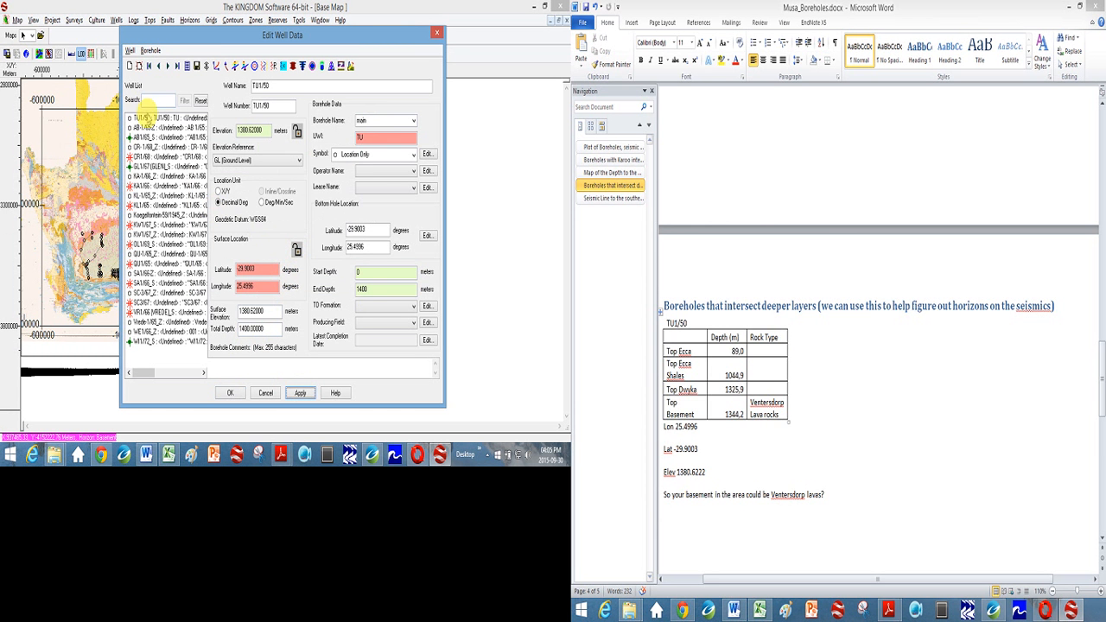
- Open the formation tops of well TU1/50 and enlarge the window to make room for the table
left_click(145, 119)
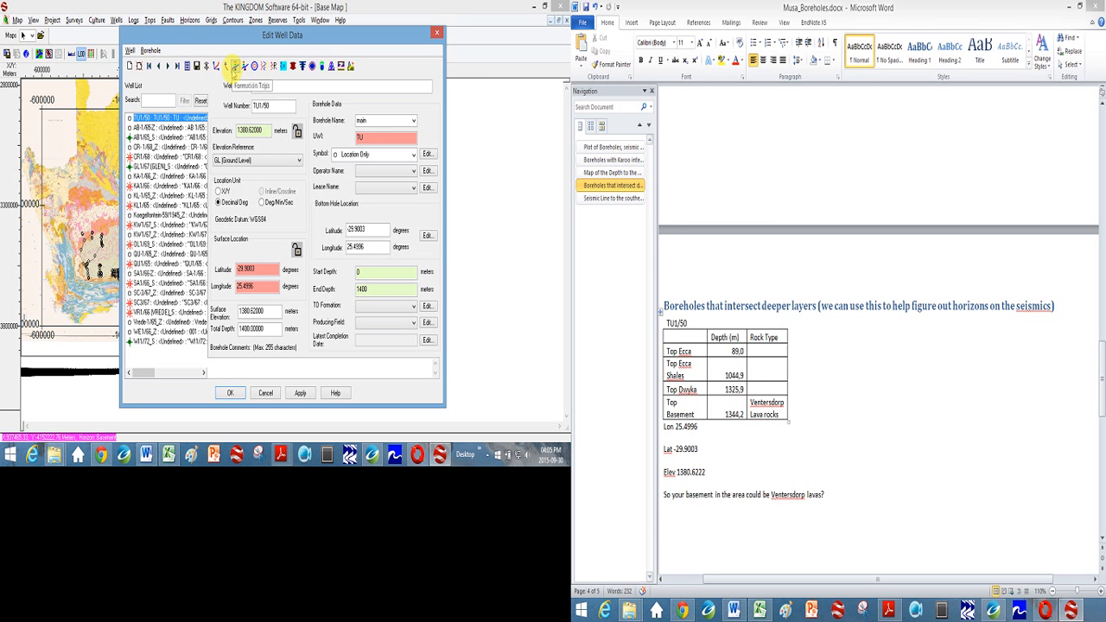
left_click(233, 68)
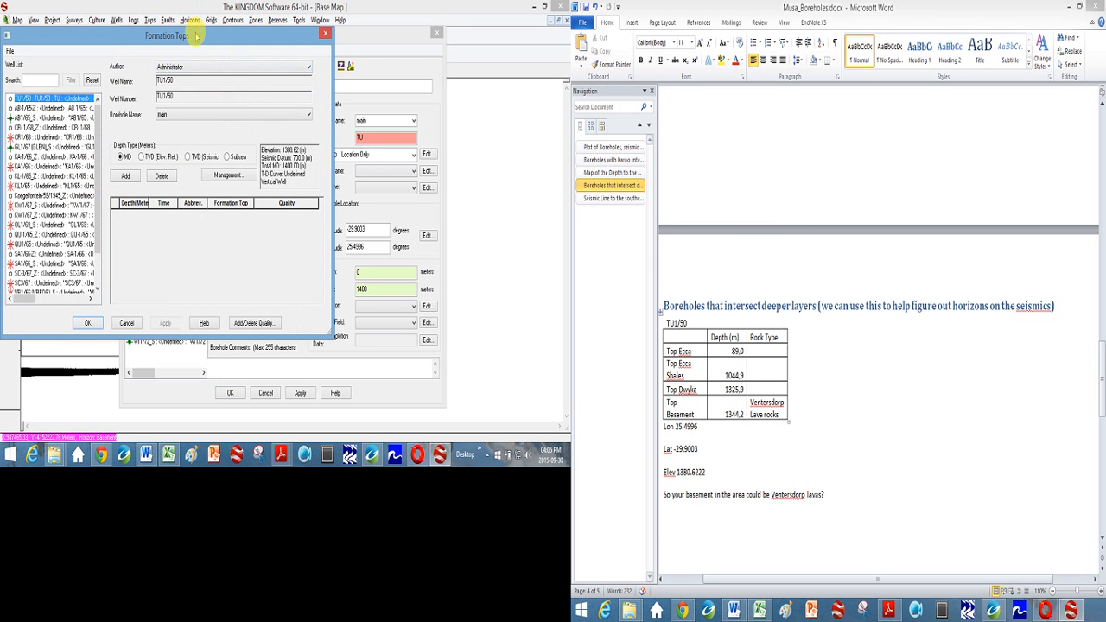
left_click_drag(196, 35, 243, 17)
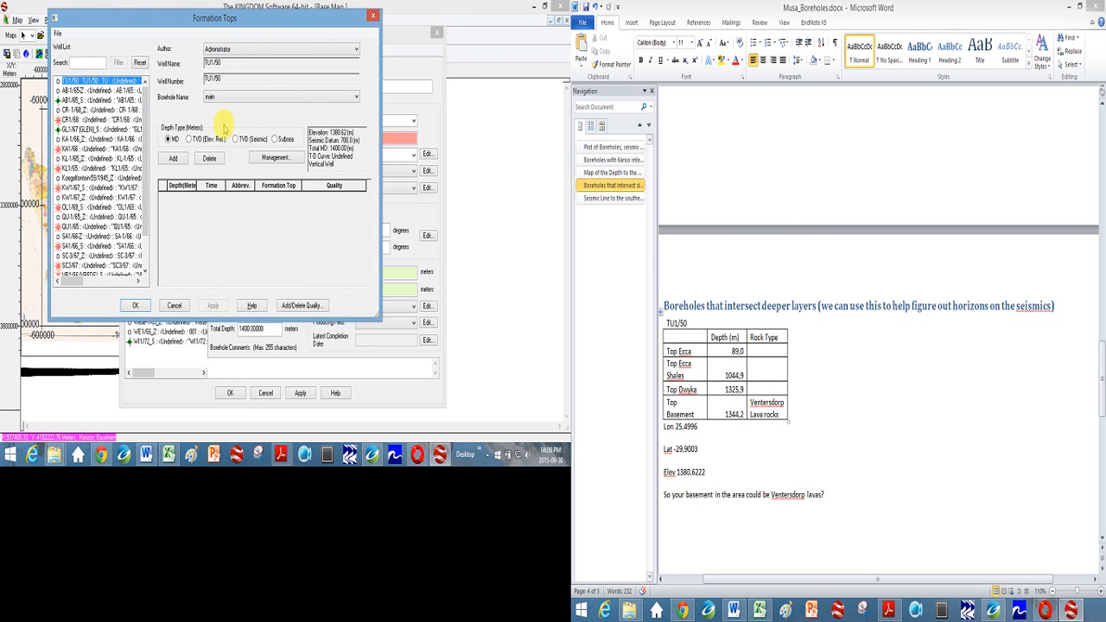
left_click(356, 50)
left_click(356, 49)
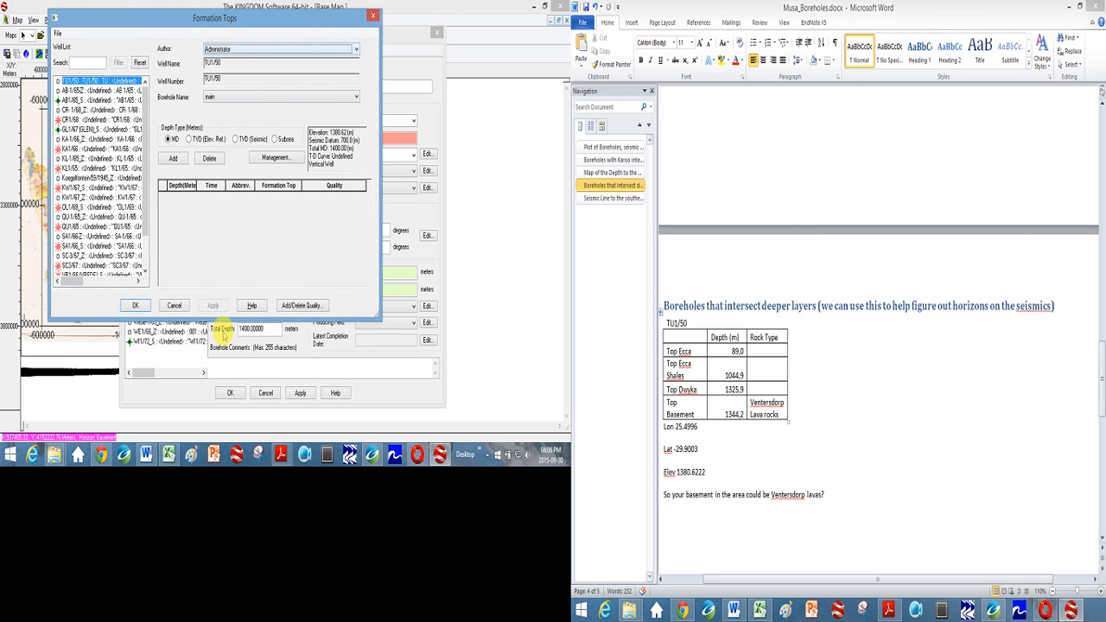
left_click_drag(230, 320, 231, 421)
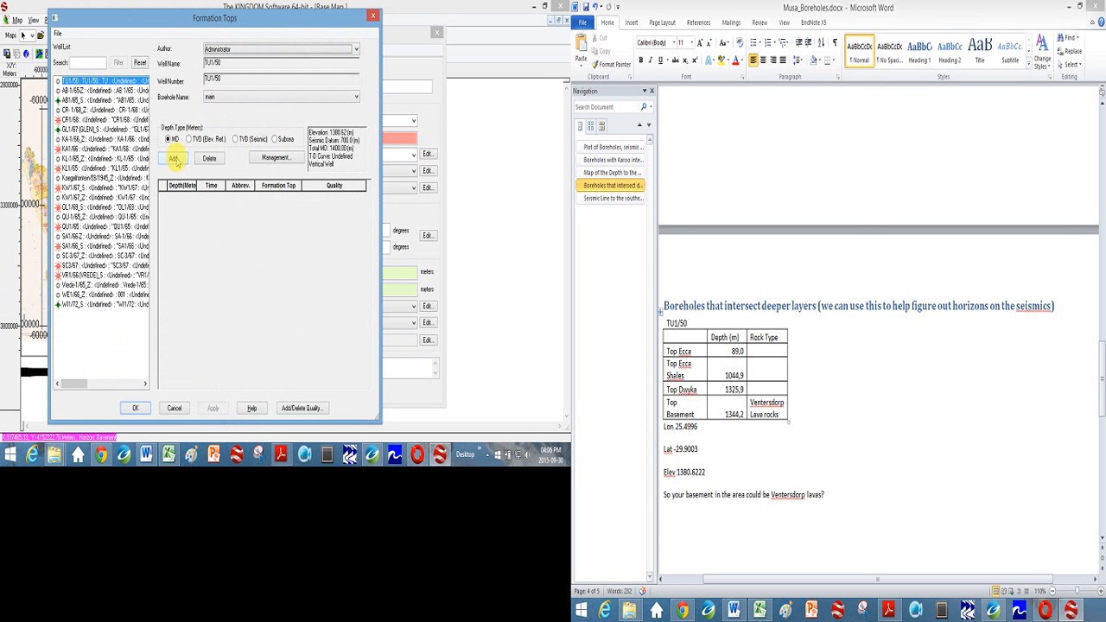
- Add four formation top rows in measured depth and set the first row's depth to 89 meters
left_click(174, 159)
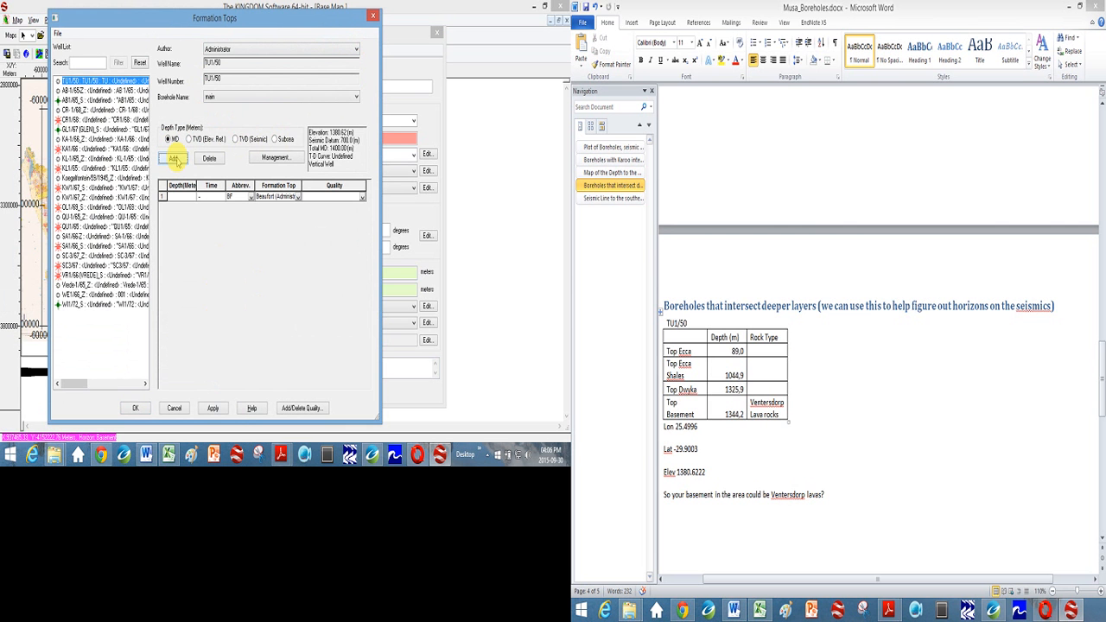
left_click(174, 159)
left_click(174, 159)
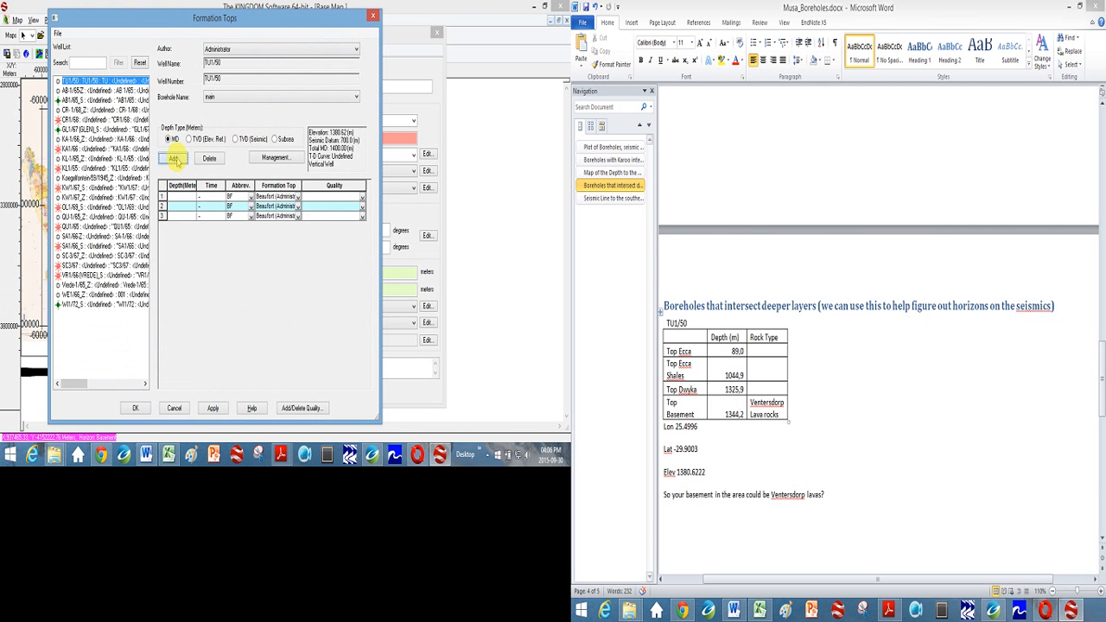
left_click(174, 159)
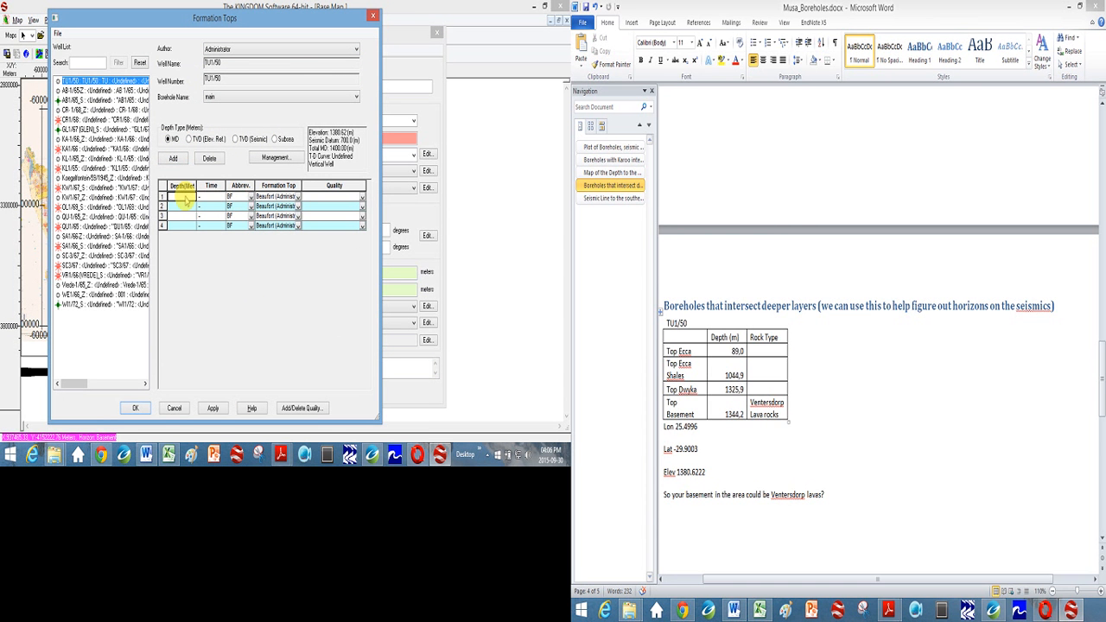
left_click(184, 199)
type("89")
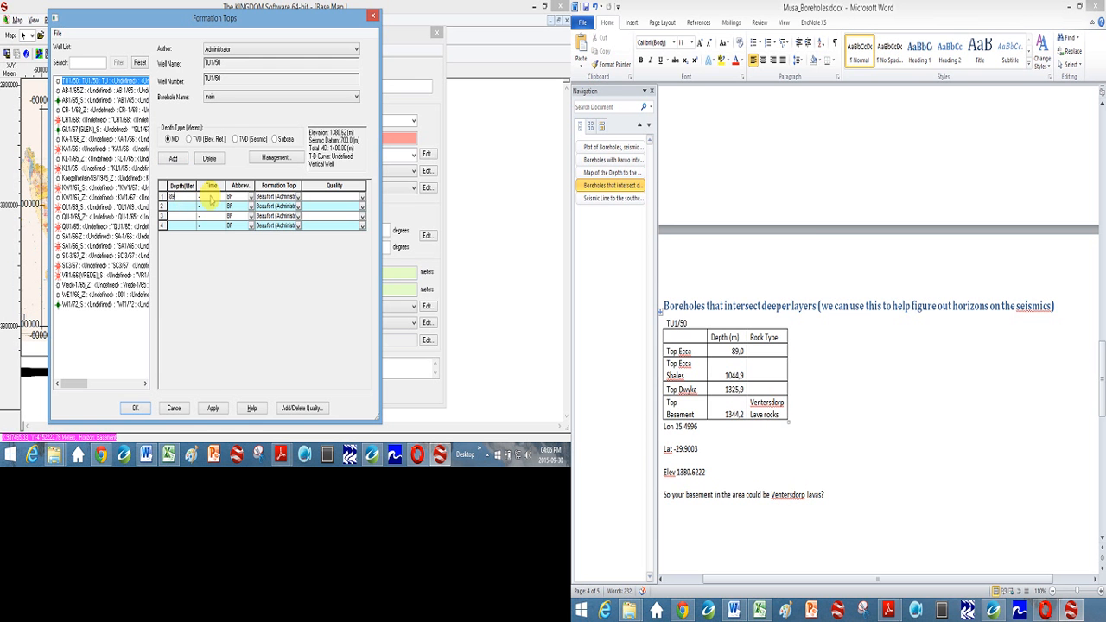
left_click(247, 197)
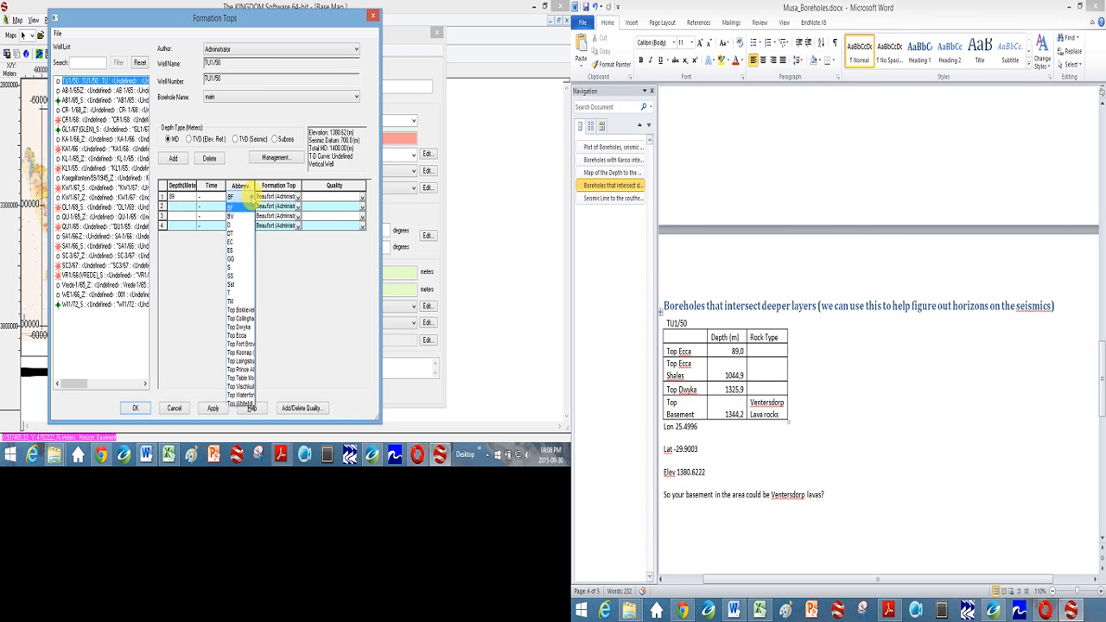
left_click(248, 197)
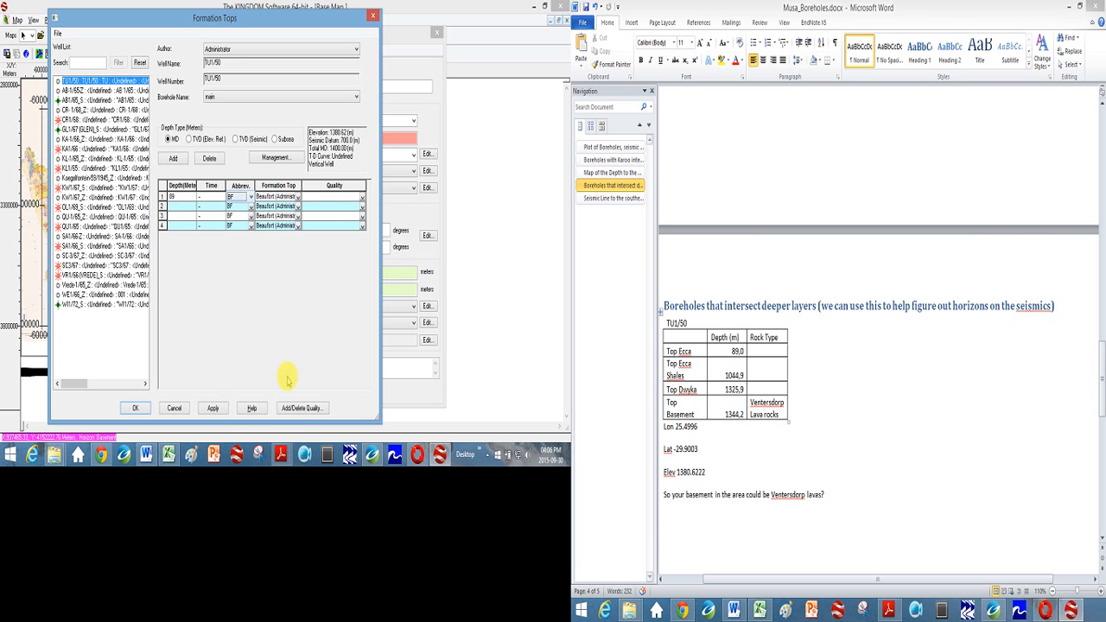
left_click(298, 408)
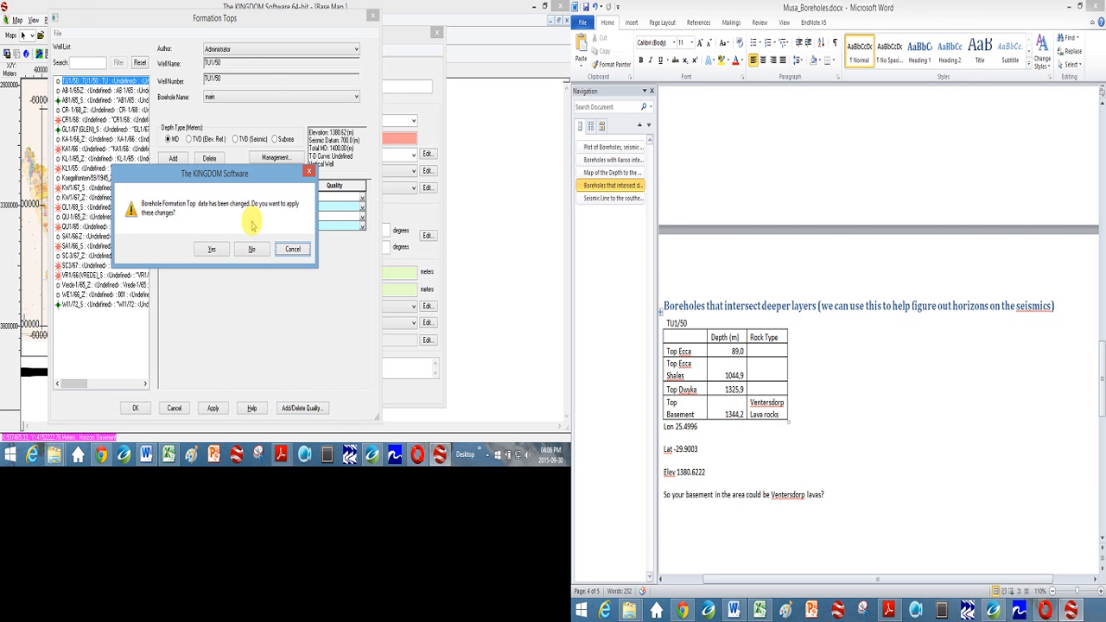
left_click(293, 249)
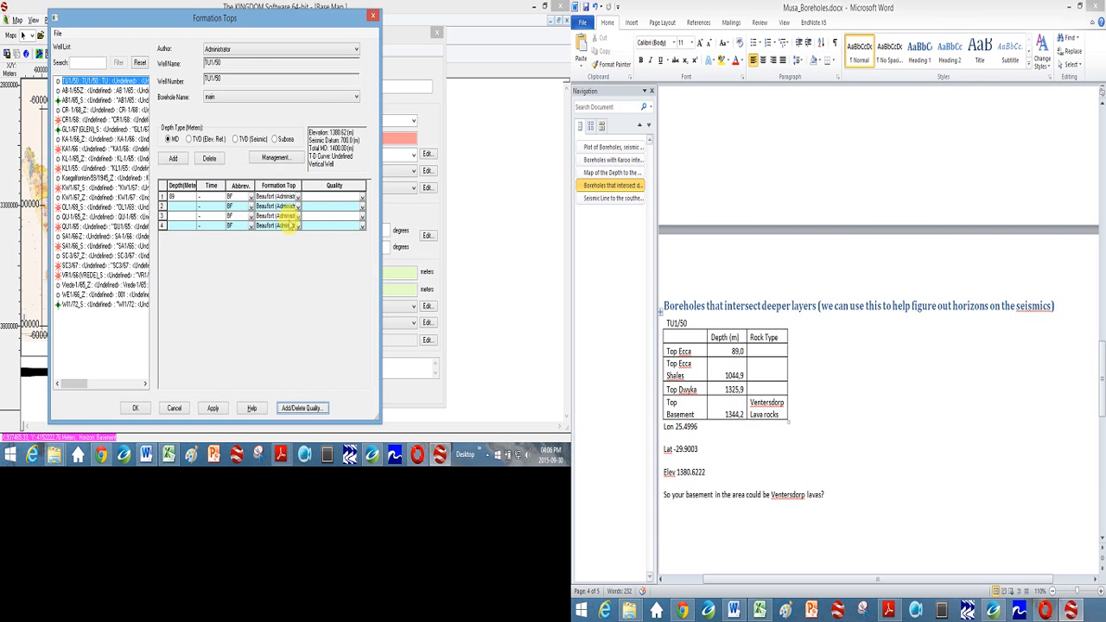
left_click(248, 197)
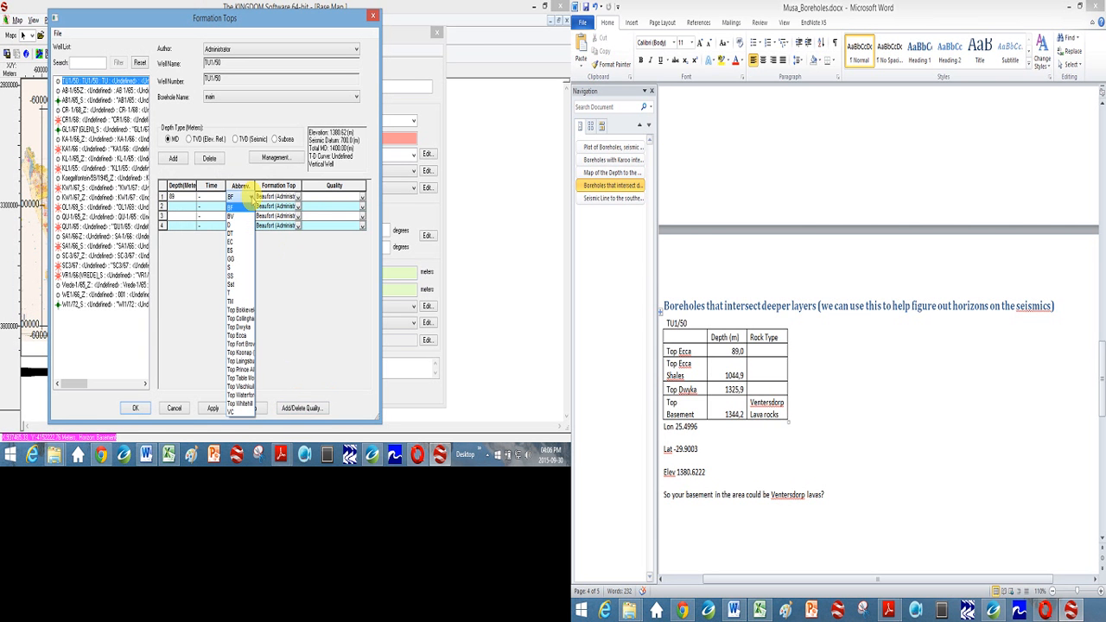
left_click(266, 309)
- Assign the Top Ecca formation to the first row, leaving its quality blank
left_click(231, 197)
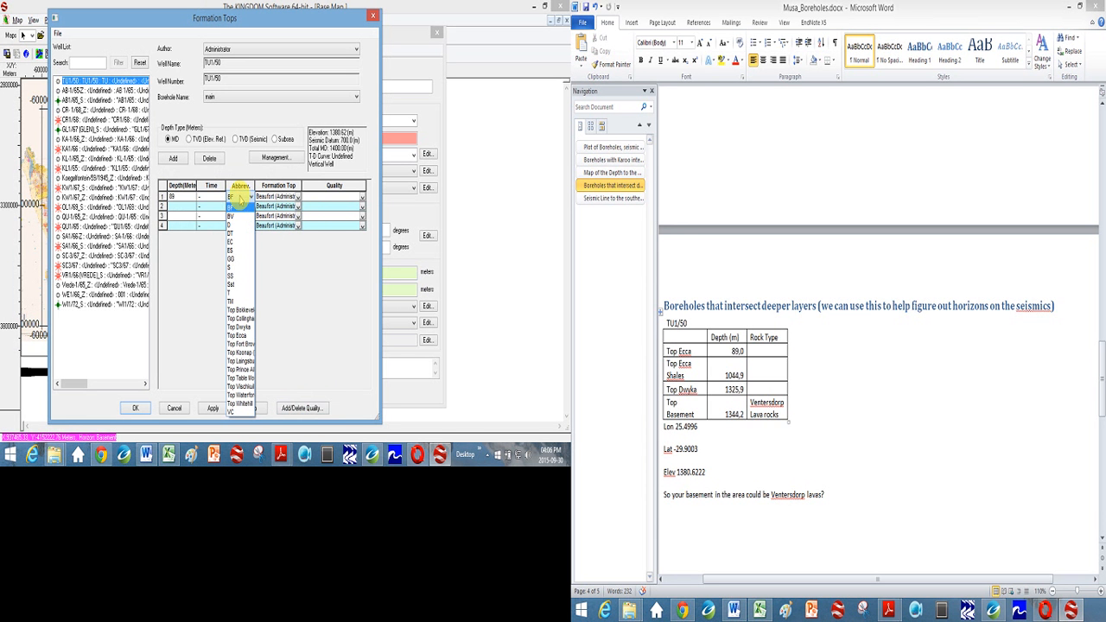
left_click(240, 335)
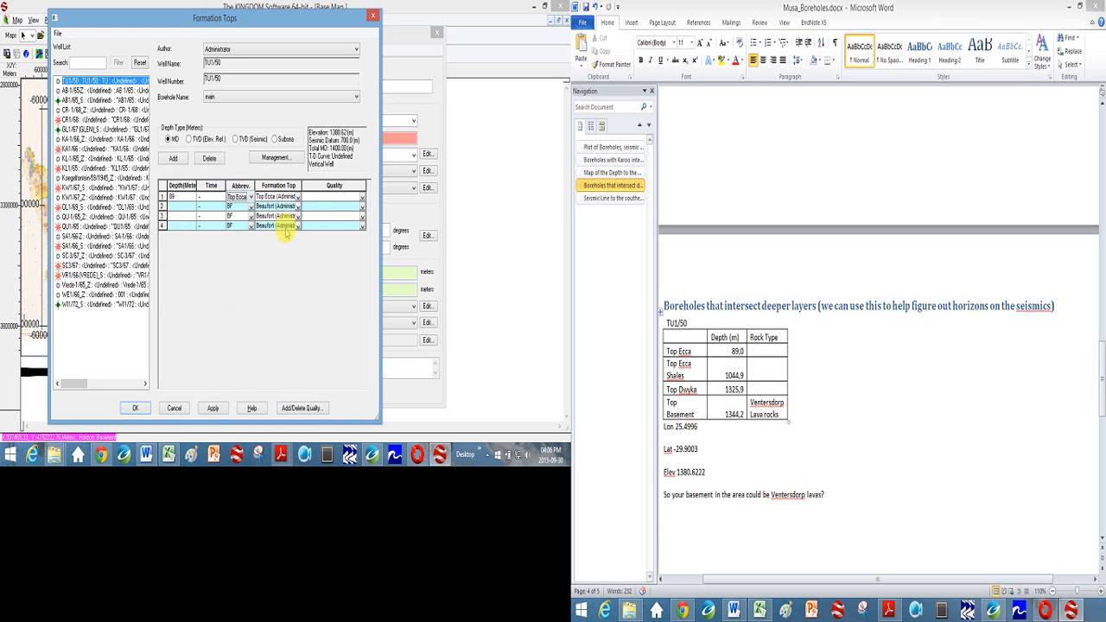
left_click(335, 197)
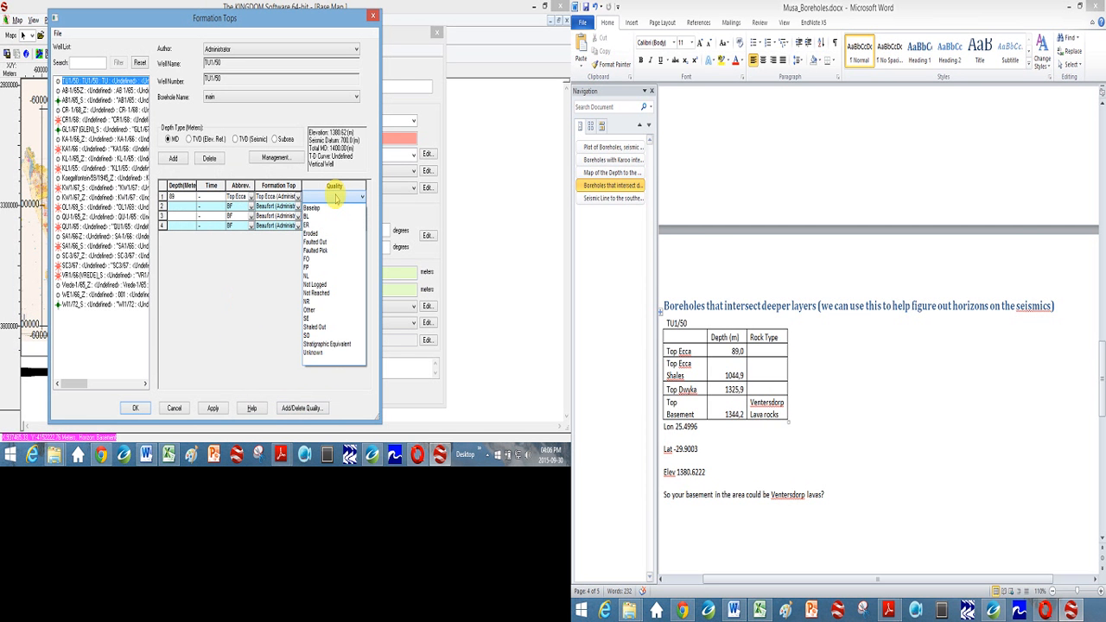
- Define the second formation top as Ecca Shales (ES) at a depth of 1044.9 meters
left_click(175, 206)
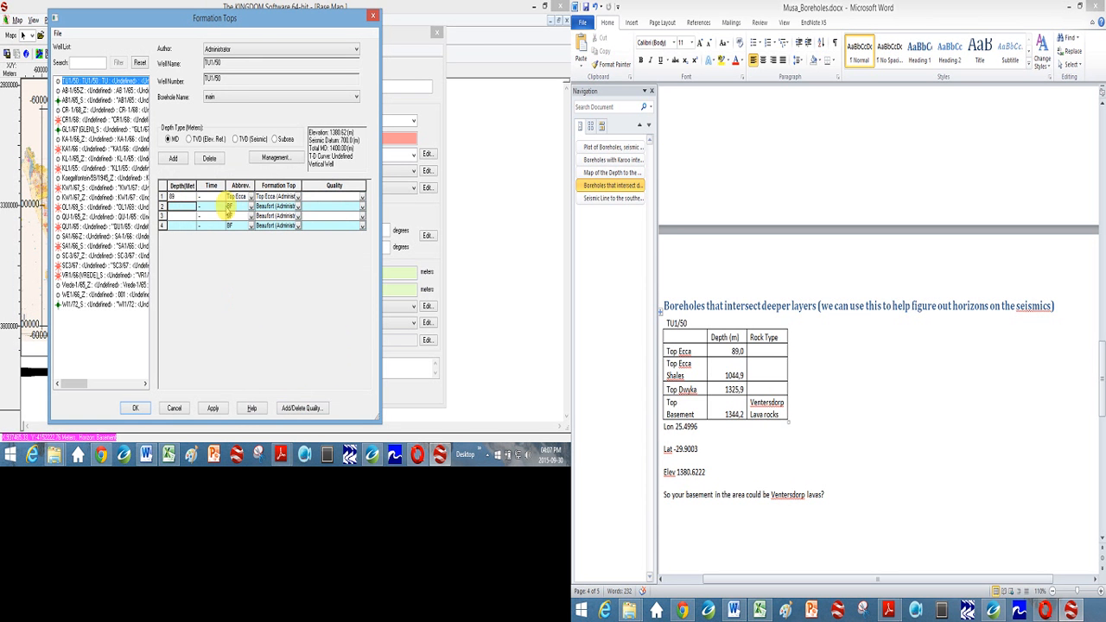
left_click(250, 208)
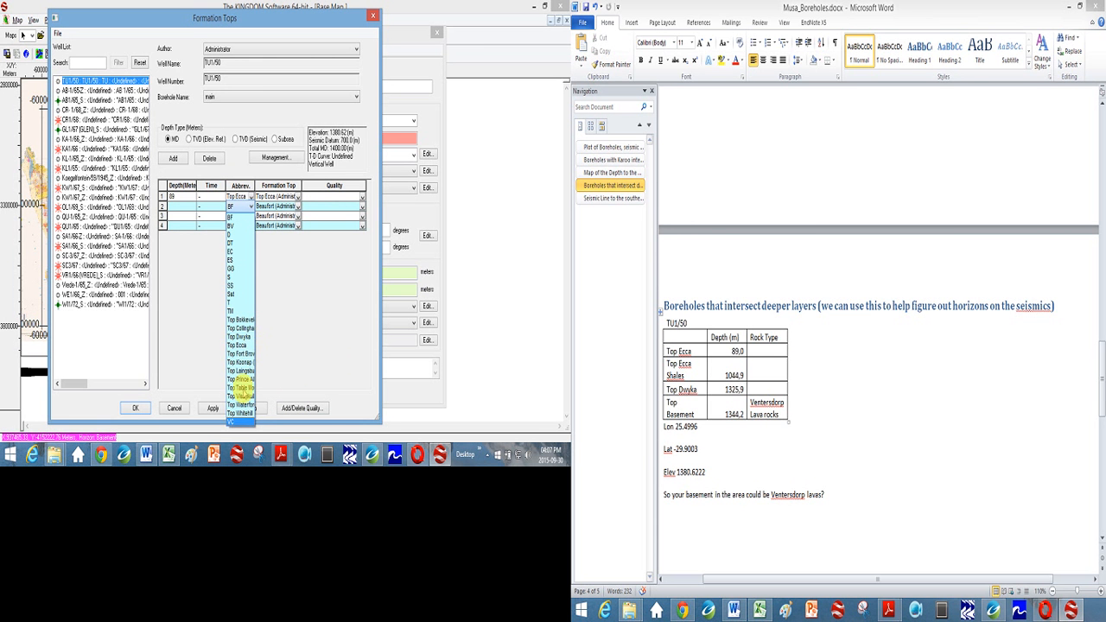
left_click(231, 259)
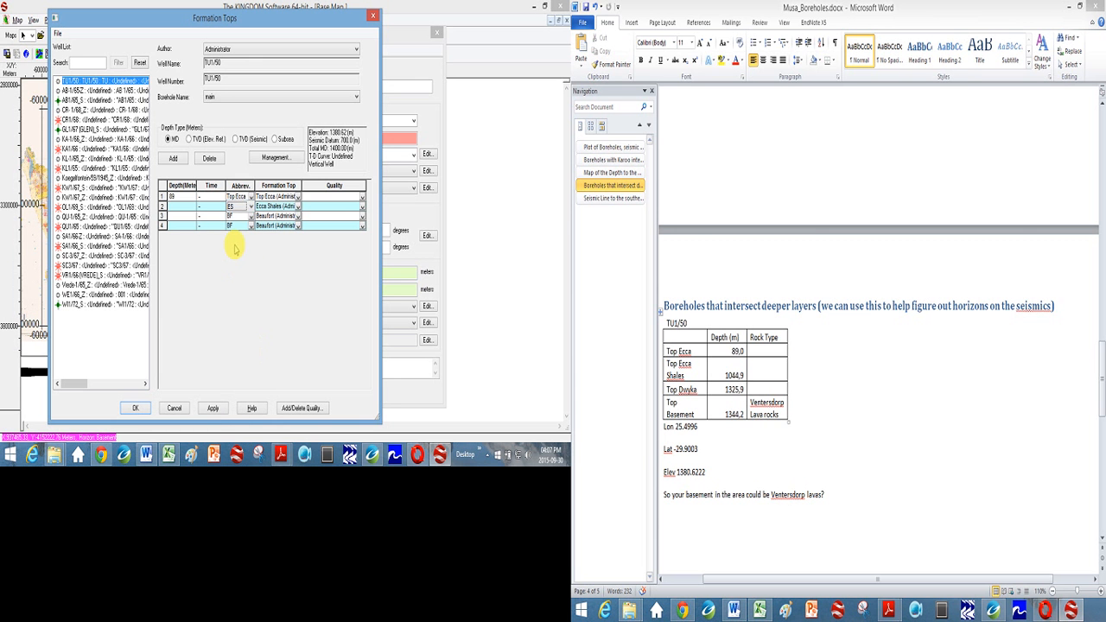
left_click(180, 210)
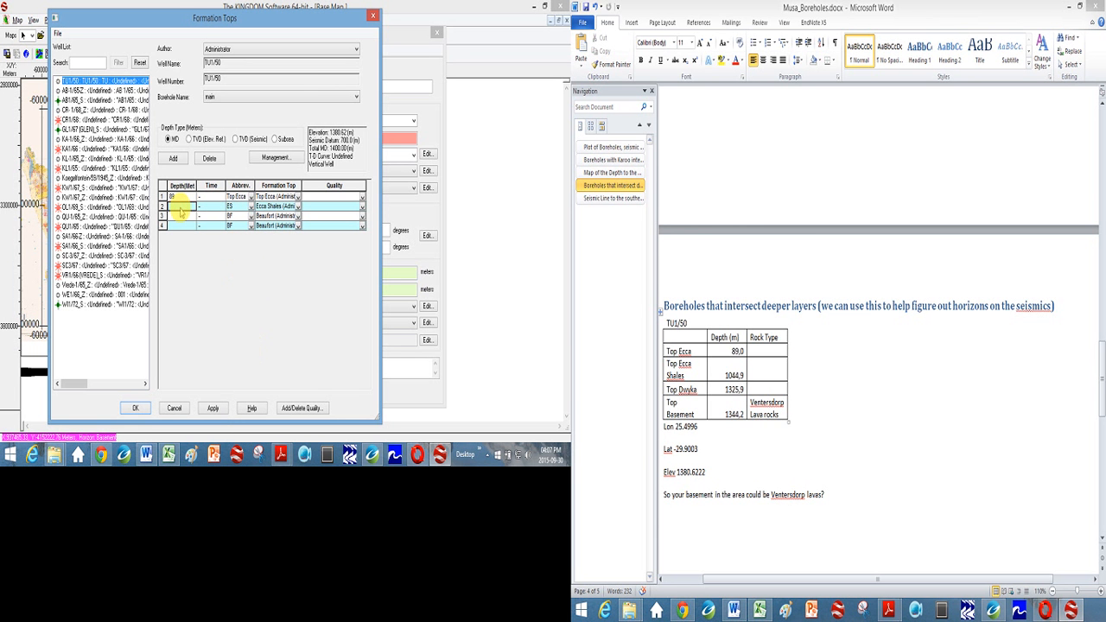
type("1044.9")
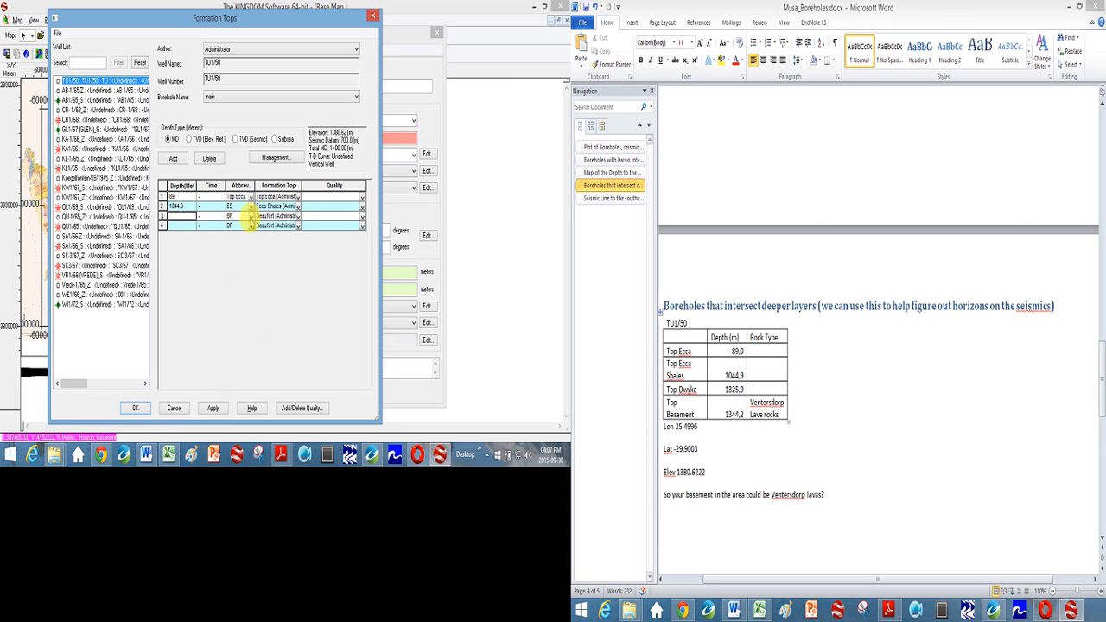
- Define the third formation top as Top Dwyka at a depth of 1325.9 meters
left_click(250, 216)
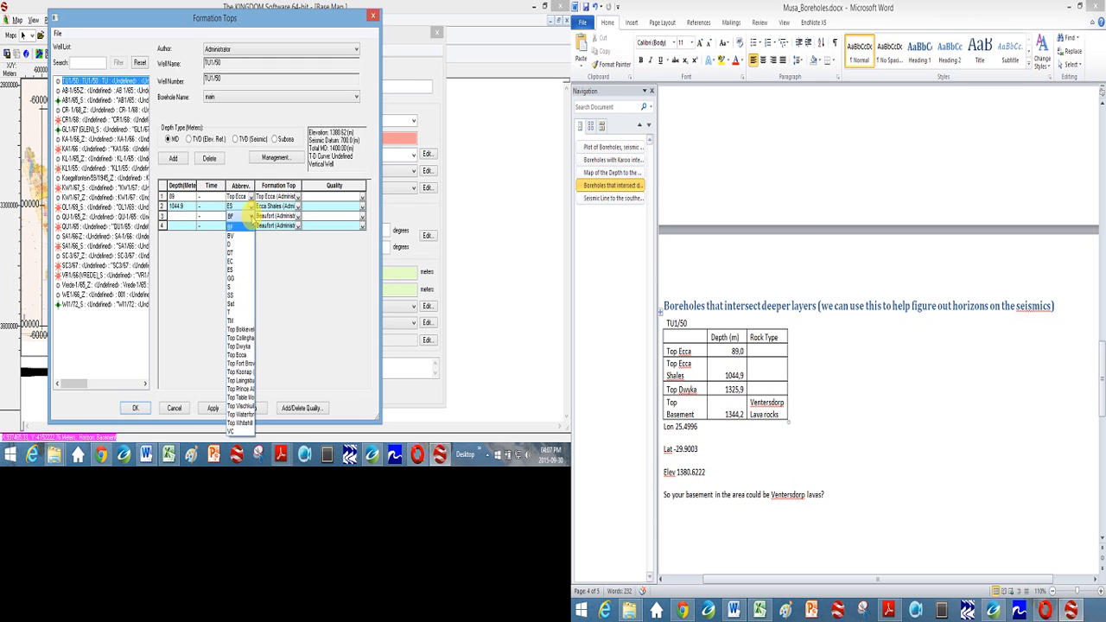
left_click(239, 346)
left_click(185, 217)
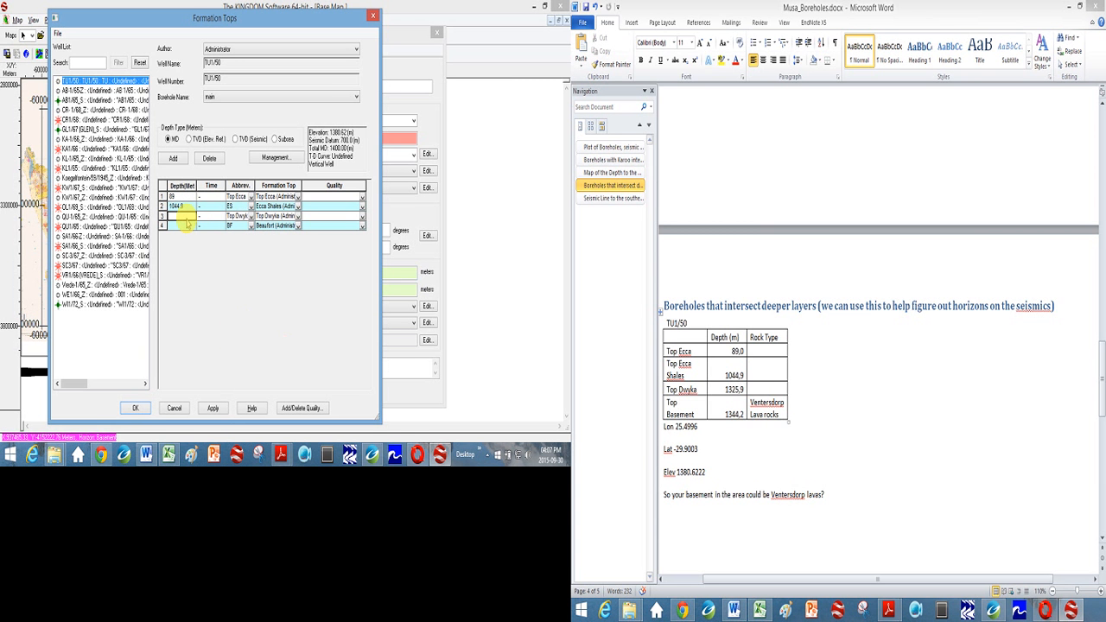
type("1325.9")
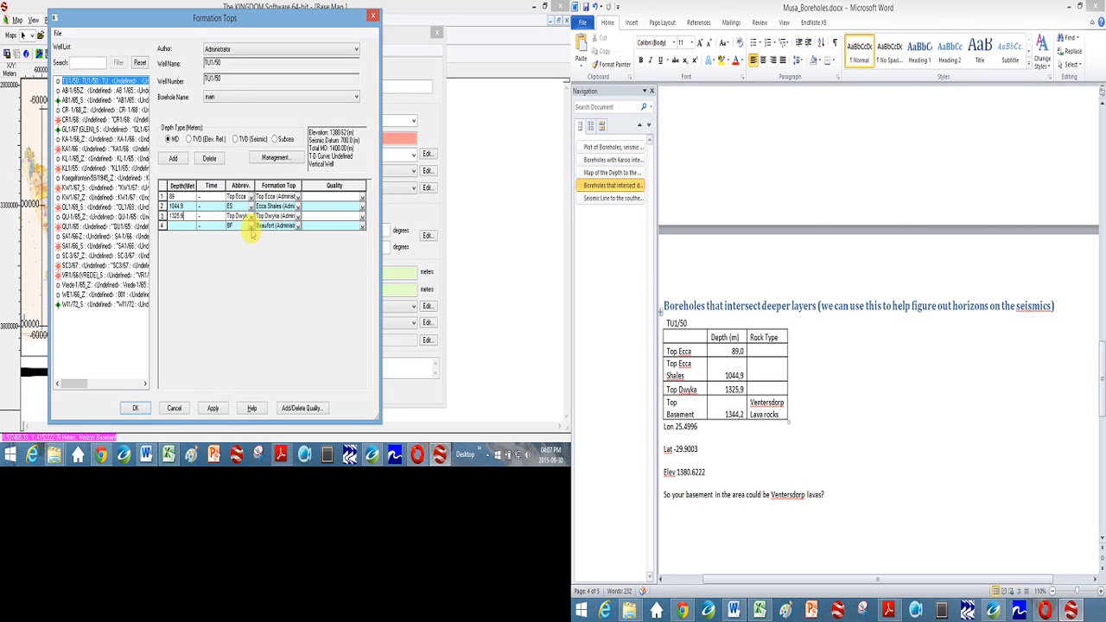
- Define the fourth formation top as the granite-gneiss basement (GG) at a depth of 1344.2 meters
left_click(250, 226)
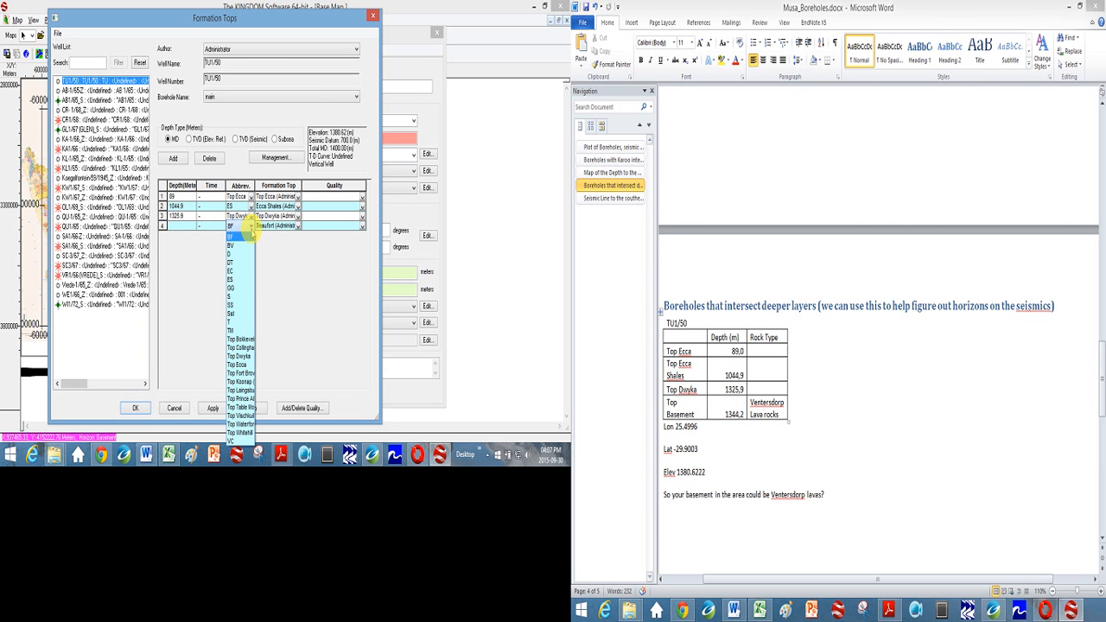
left_click(233, 289)
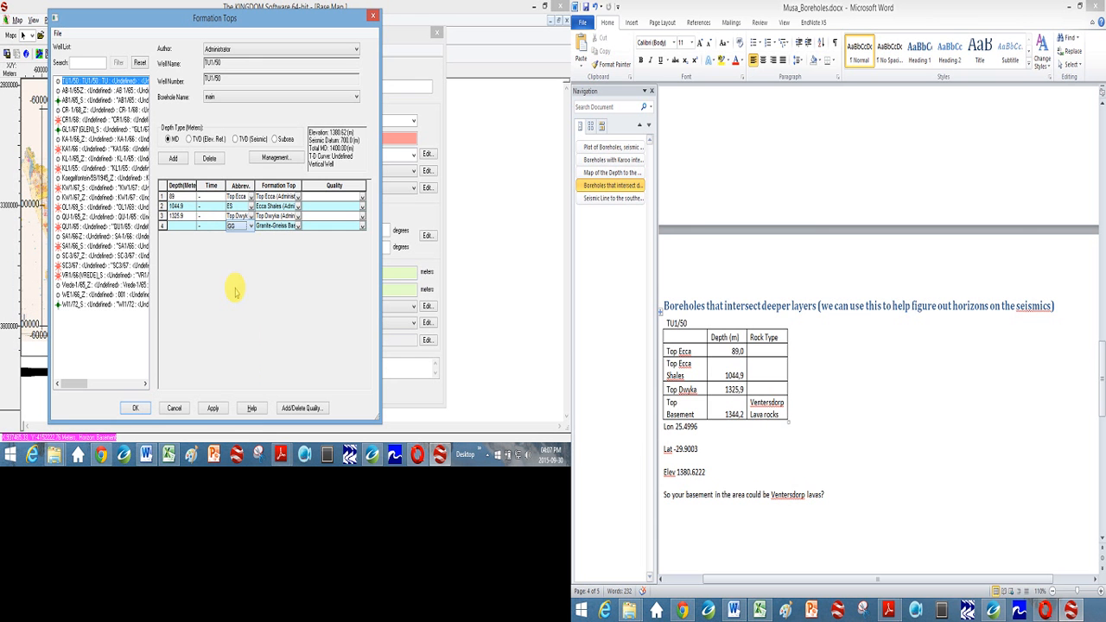
left_click(180, 227)
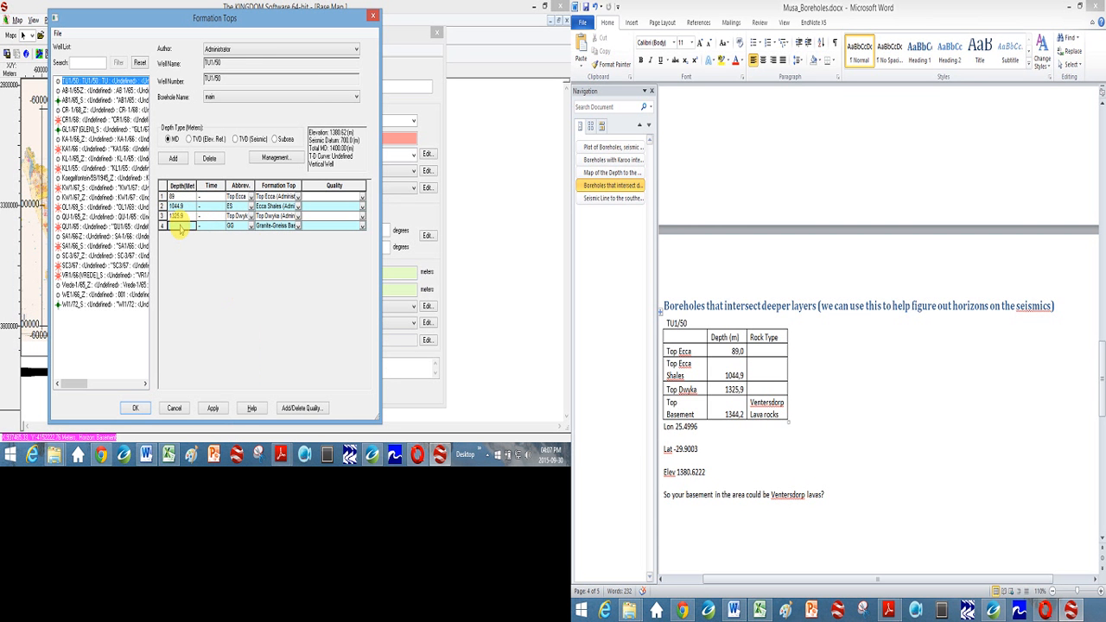
type("1344.2")
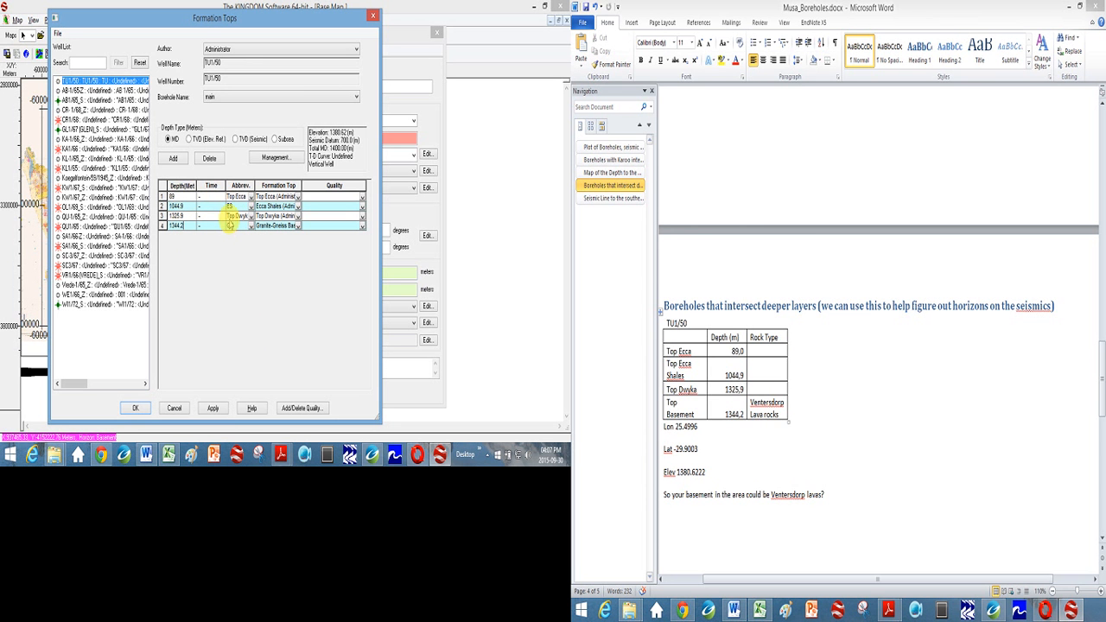
- Check the first row's formation choice, then apply the formation tops and close their window
left_click(297, 197)
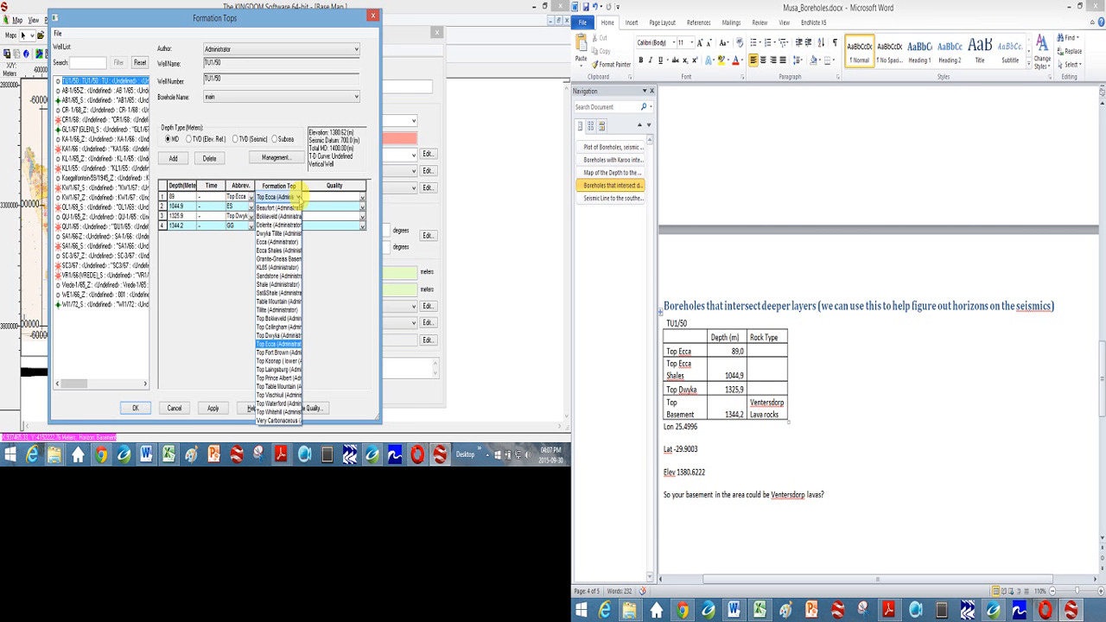
left_click(294, 197)
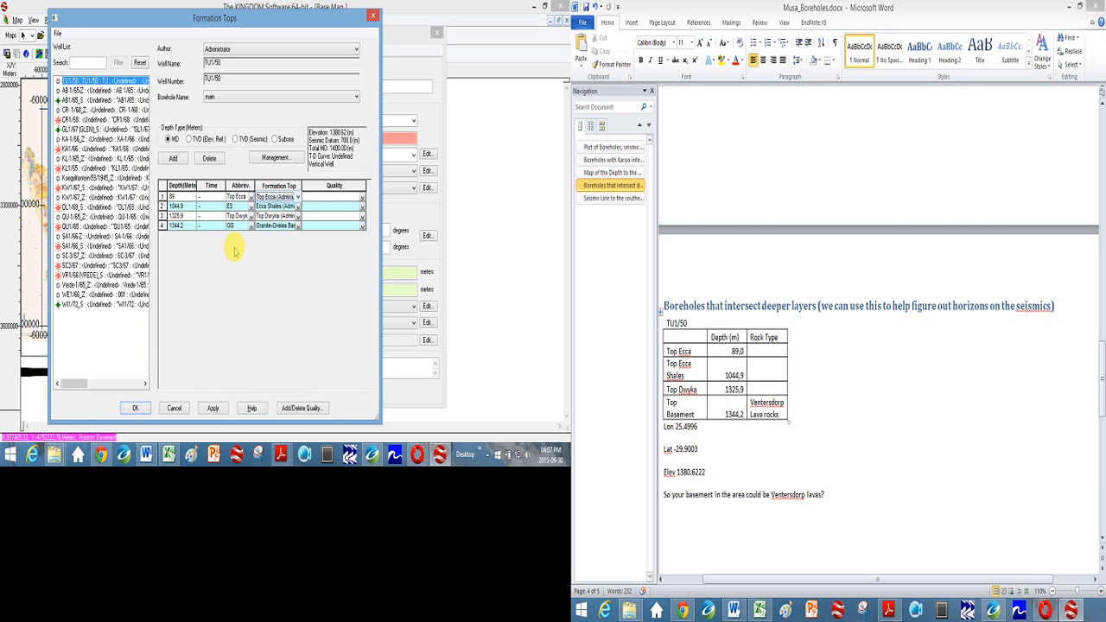
left_click(214, 410)
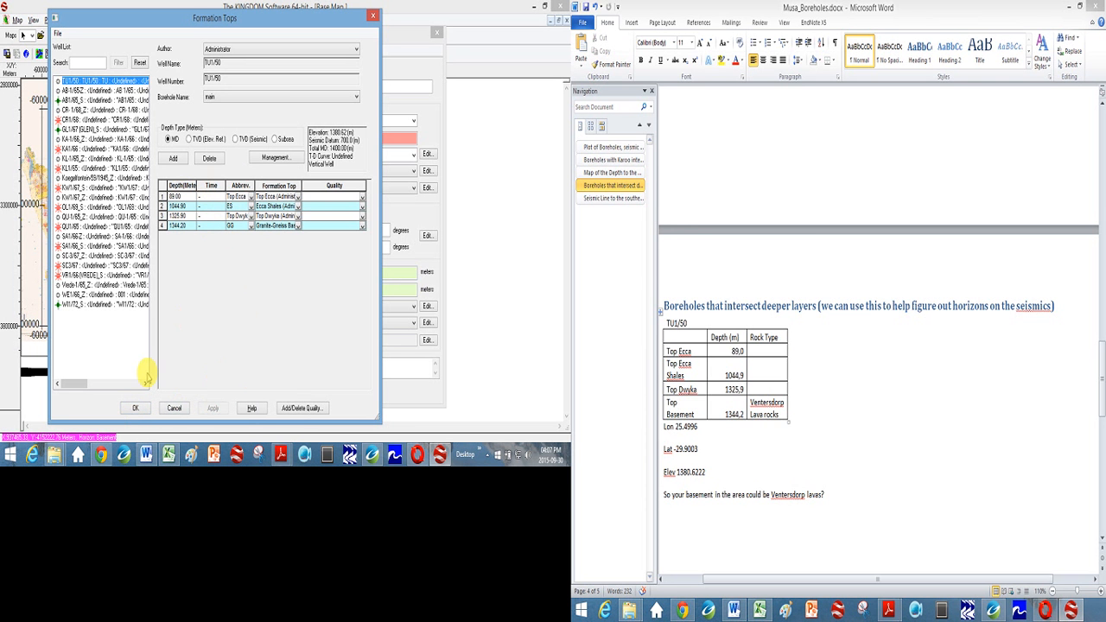
left_click(135, 408)
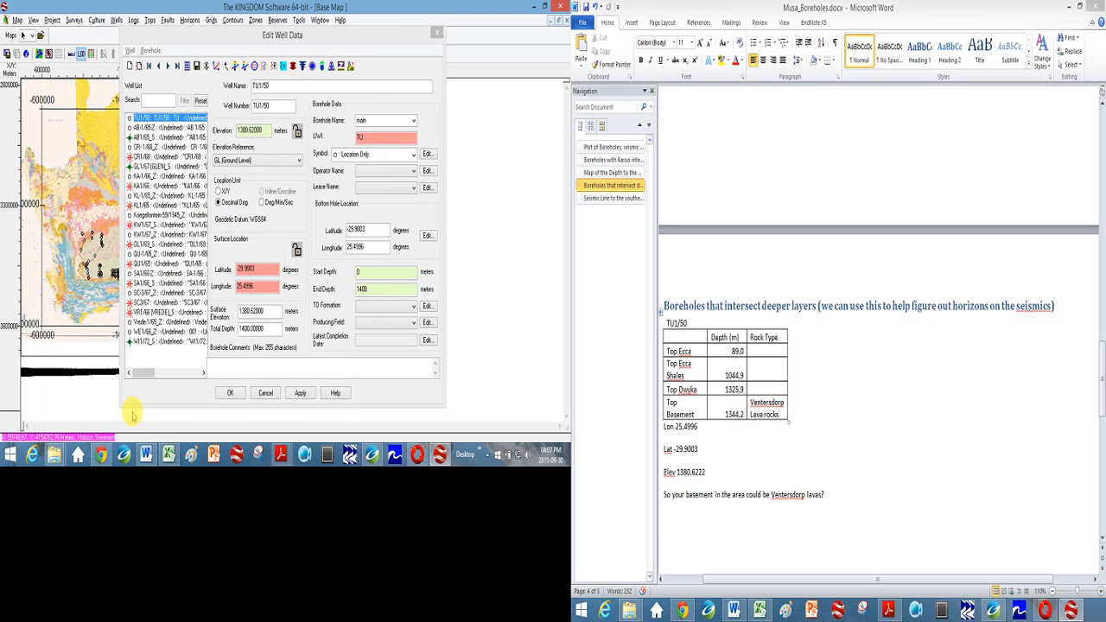
- Close the well data editor and restore the maximized base map so that the project tree is accessible
left_click(438, 33)
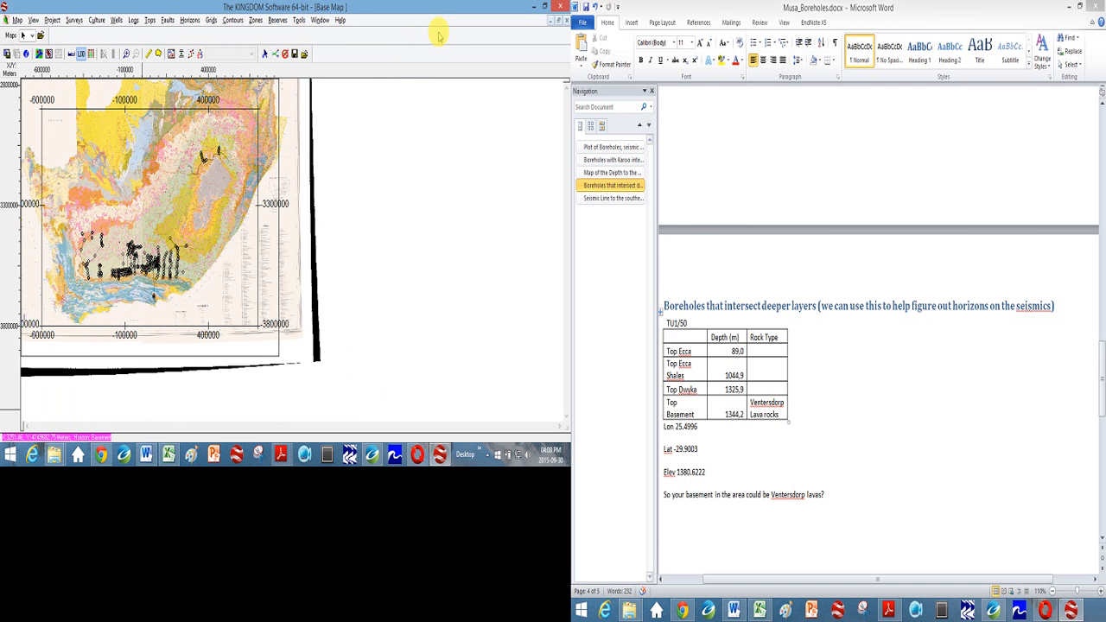
left_click(555, 19)
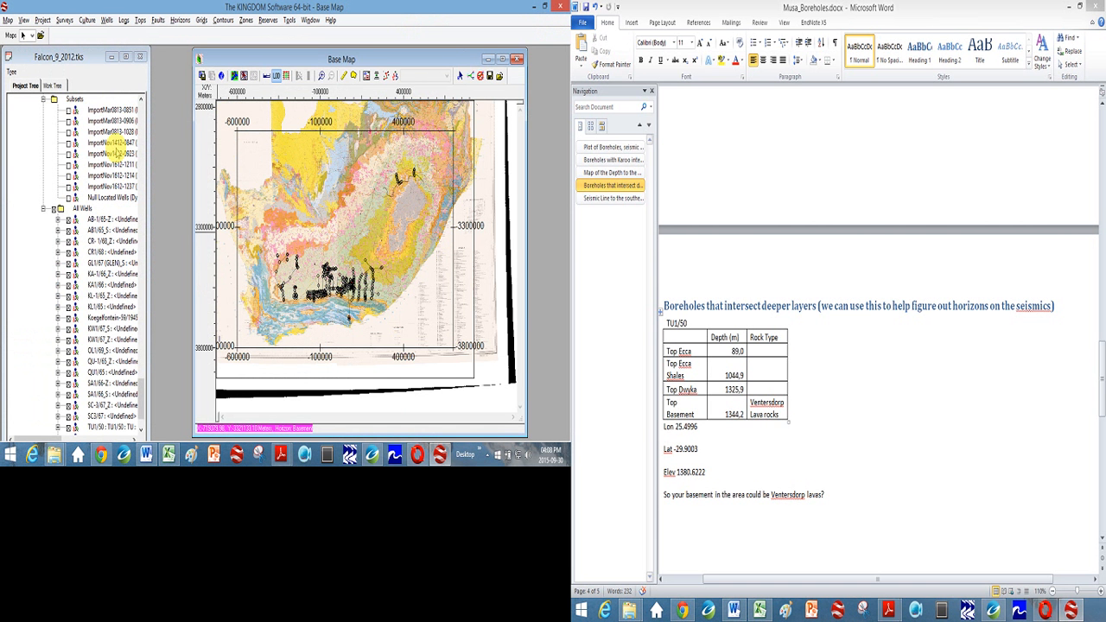
- Find borehole TU1/50 under All Wells in the project tree, then open the well data editor and close it
left_click(69, 57)
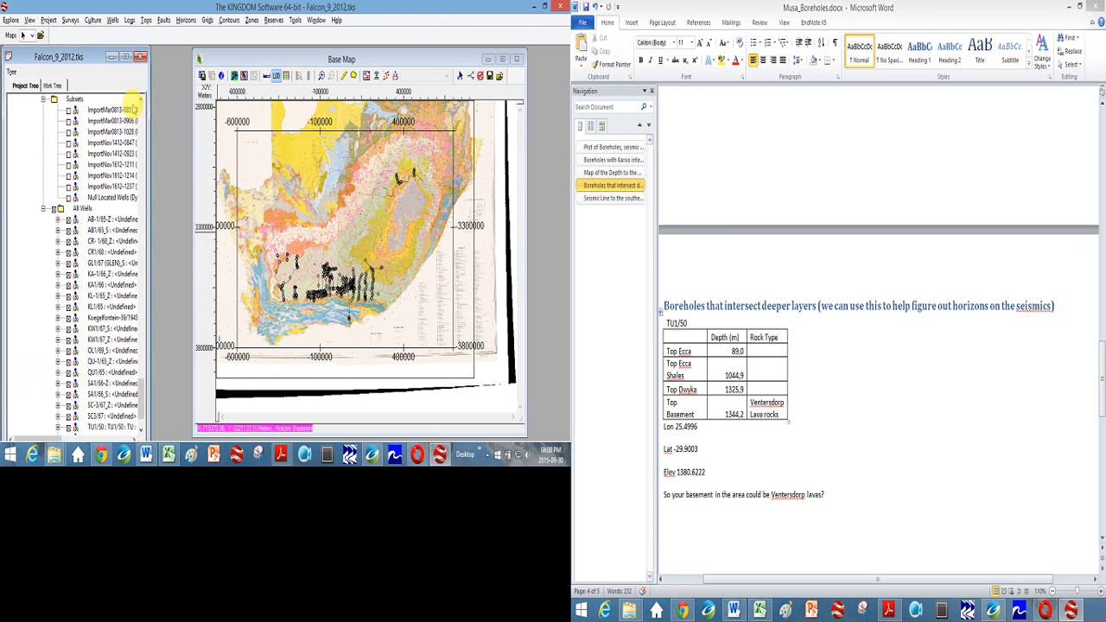
left_click_drag(140, 412, 133, 437)
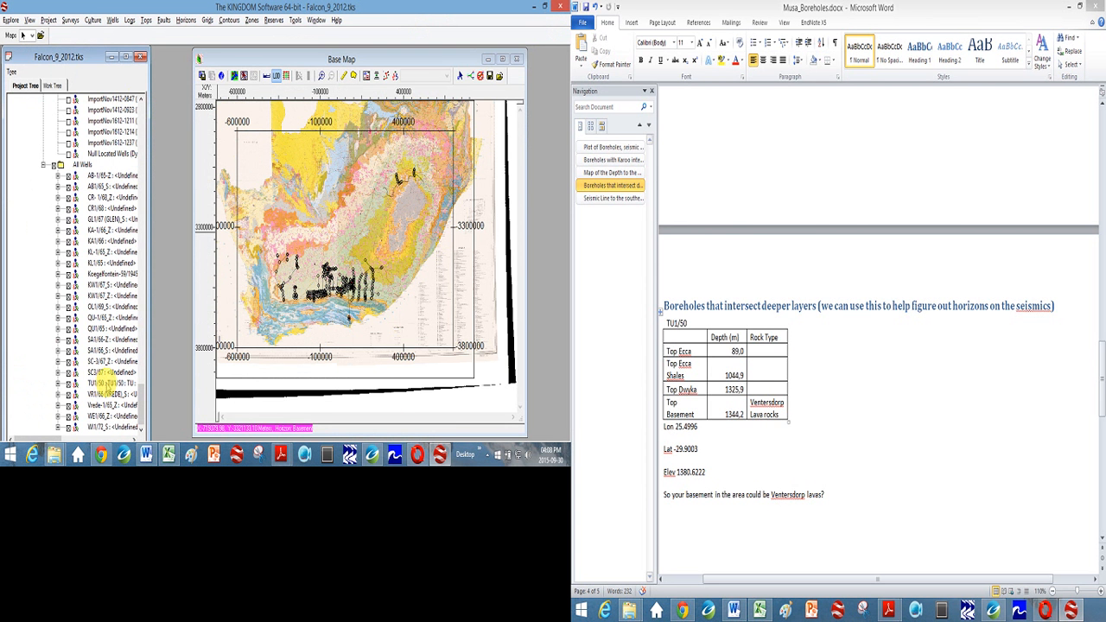
left_click(101, 385)
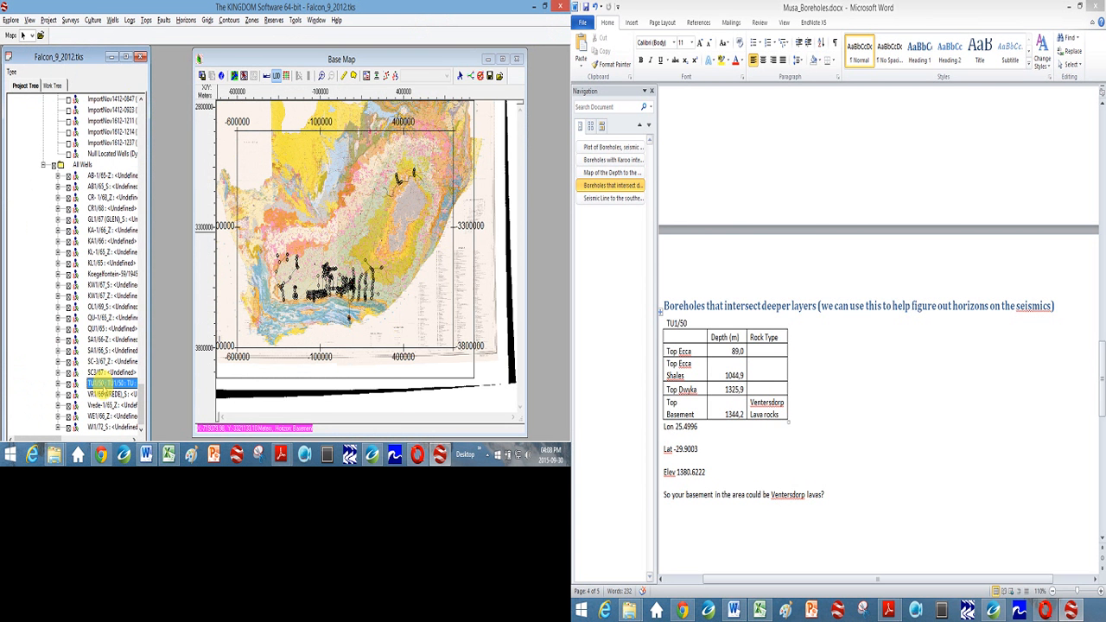
double_click(101, 386)
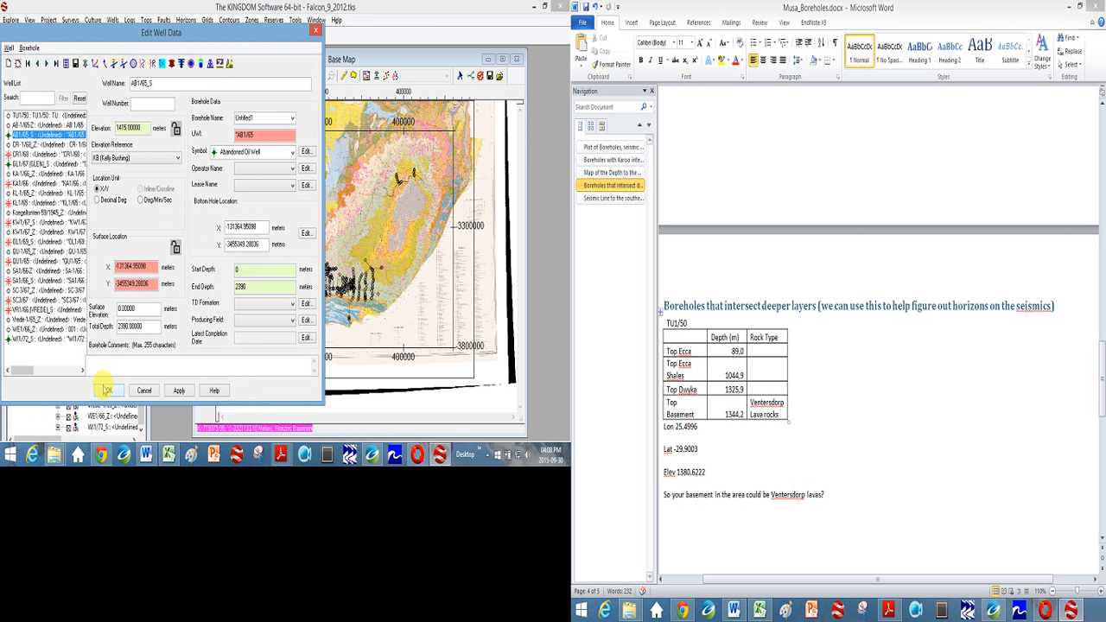
left_click(105, 389)
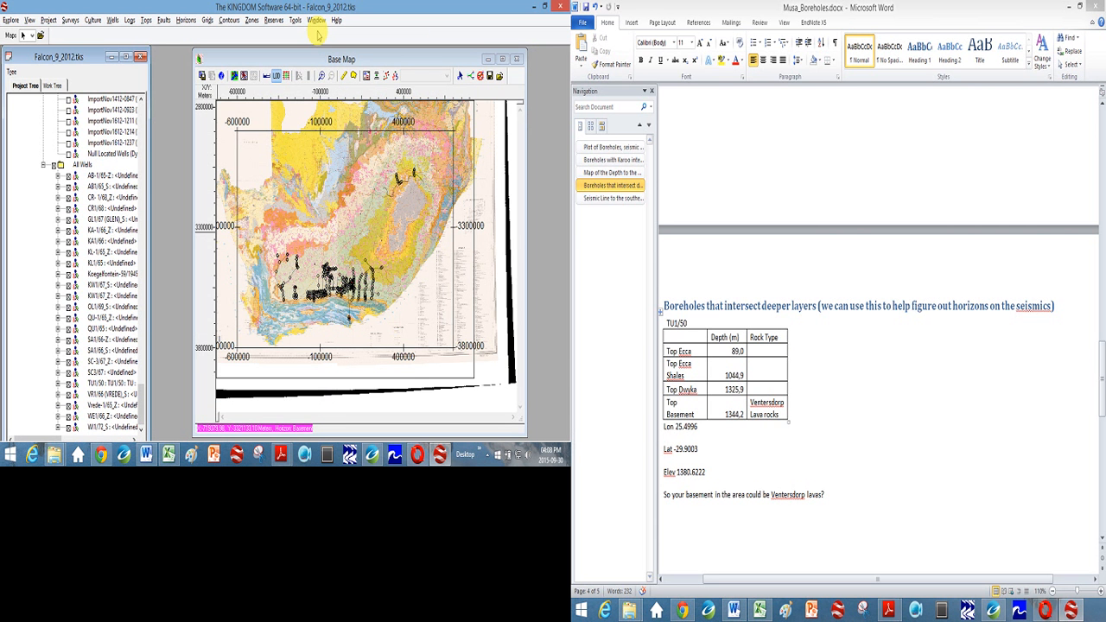
- Open the amplitude section of seismic line SWK06 from the base map's southern survey area
left_click(381, 244)
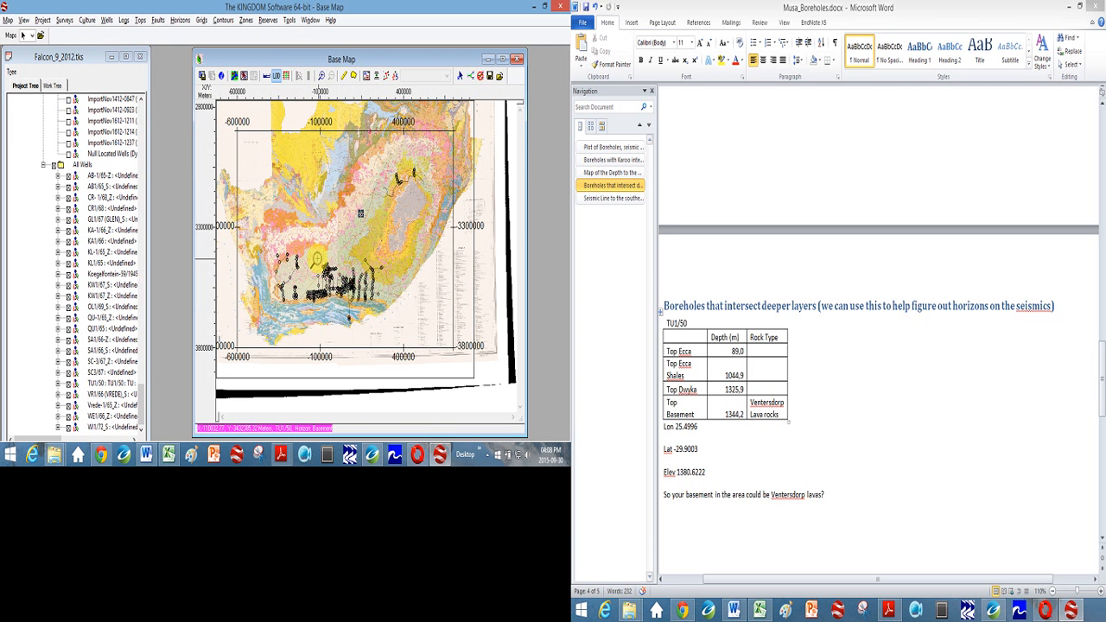
left_click_drag(314, 258, 340, 279)
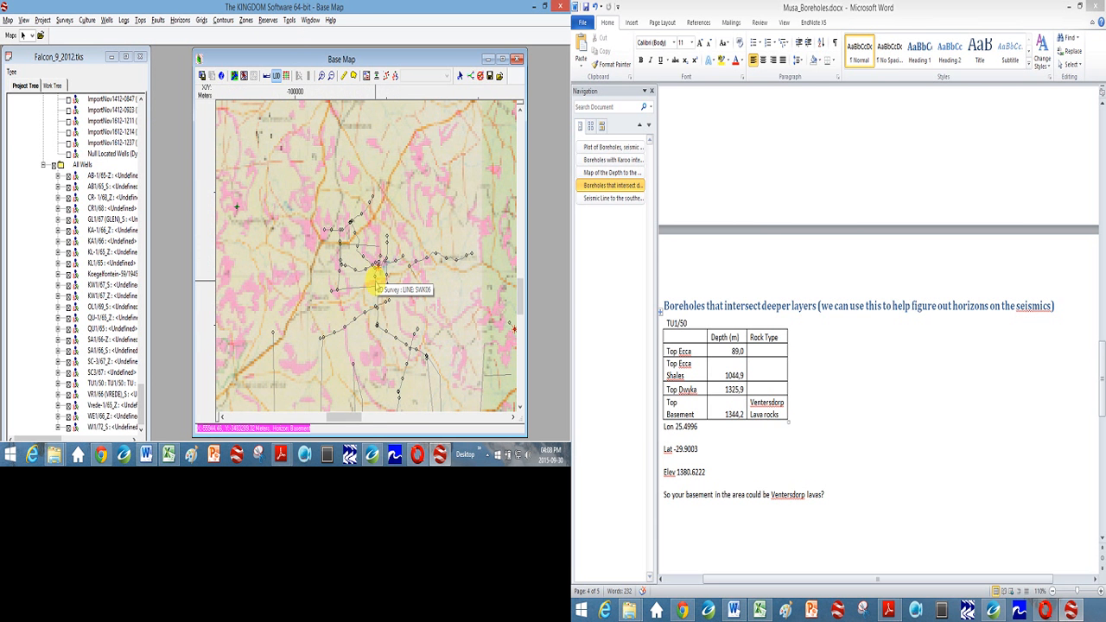
double_click(375, 281)
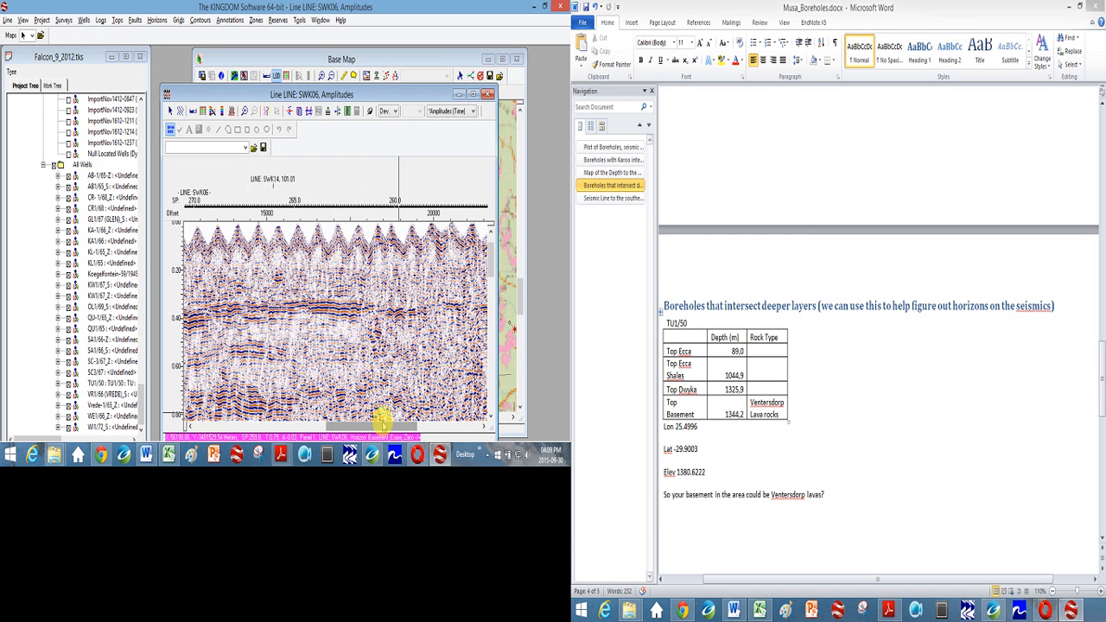
- Examine the formation tops of the KA1/66 wells against the horizons on line SWK06, then close the section
left_click_drag(383, 423, 442, 424)
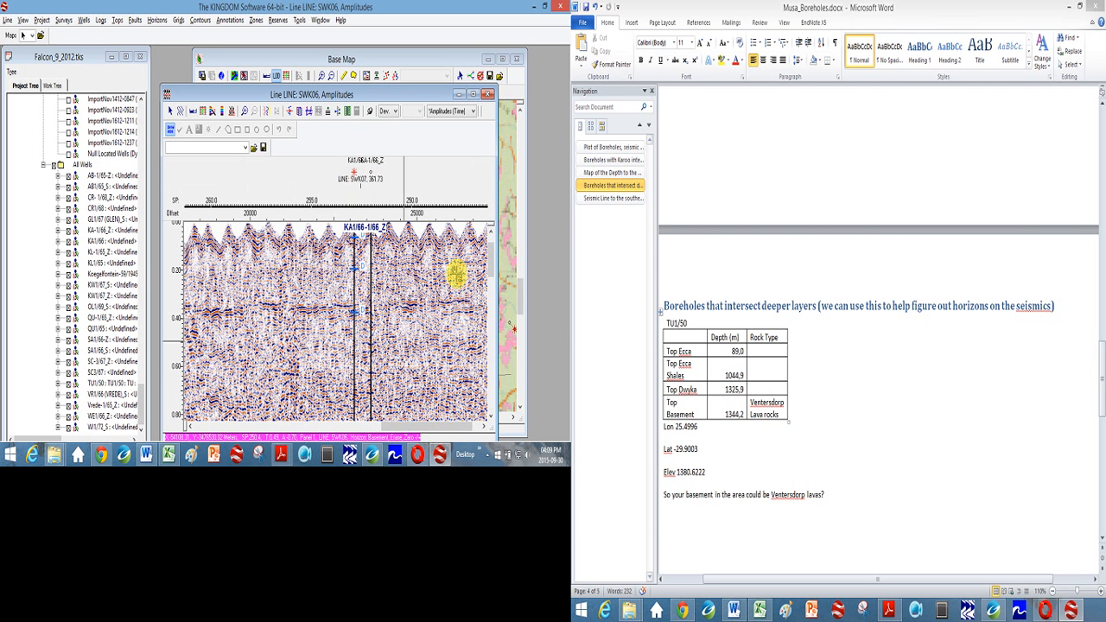
left_click_drag(490, 265, 490, 290)
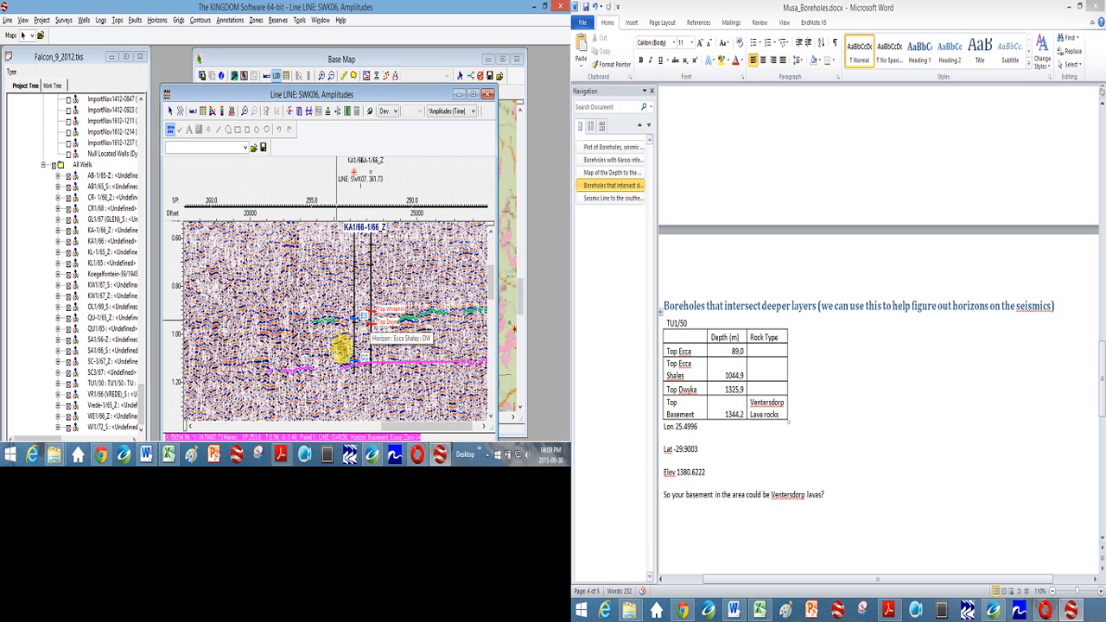
left_click_drag(492, 291, 492, 259)
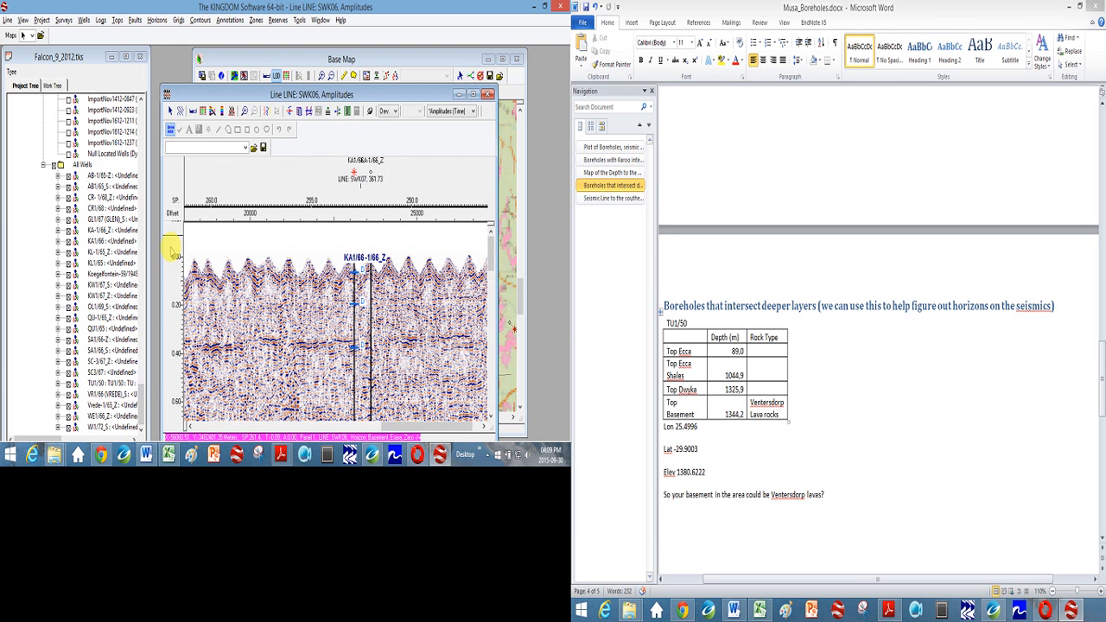
left_click(488, 95)
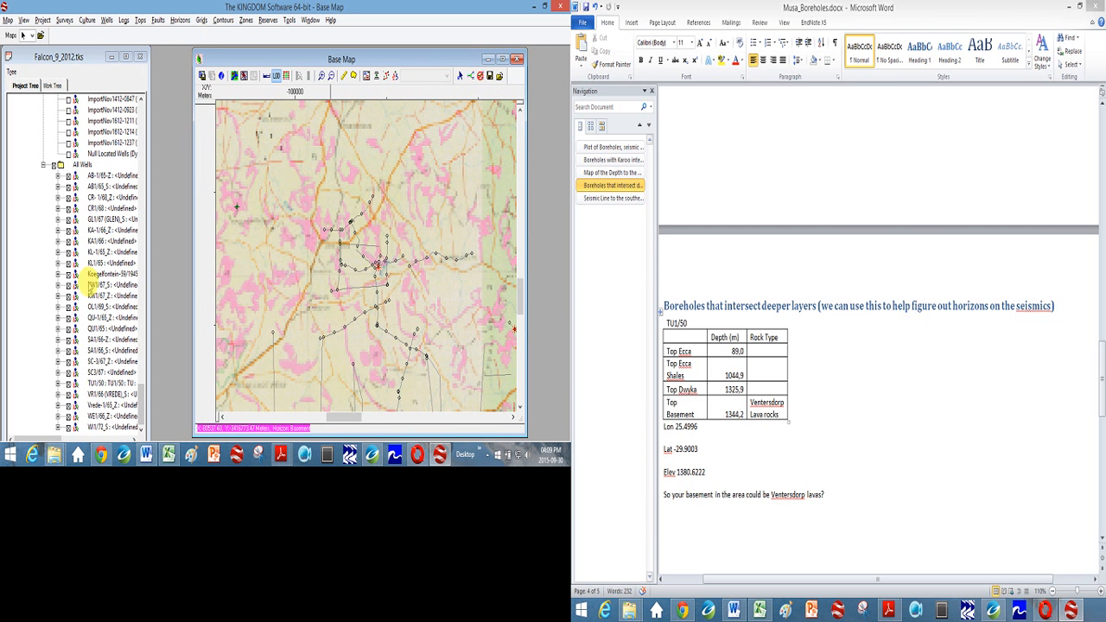
- Review the formation tops stored for borehole TU1/50, then close their window without making changes
double_click(102, 382)
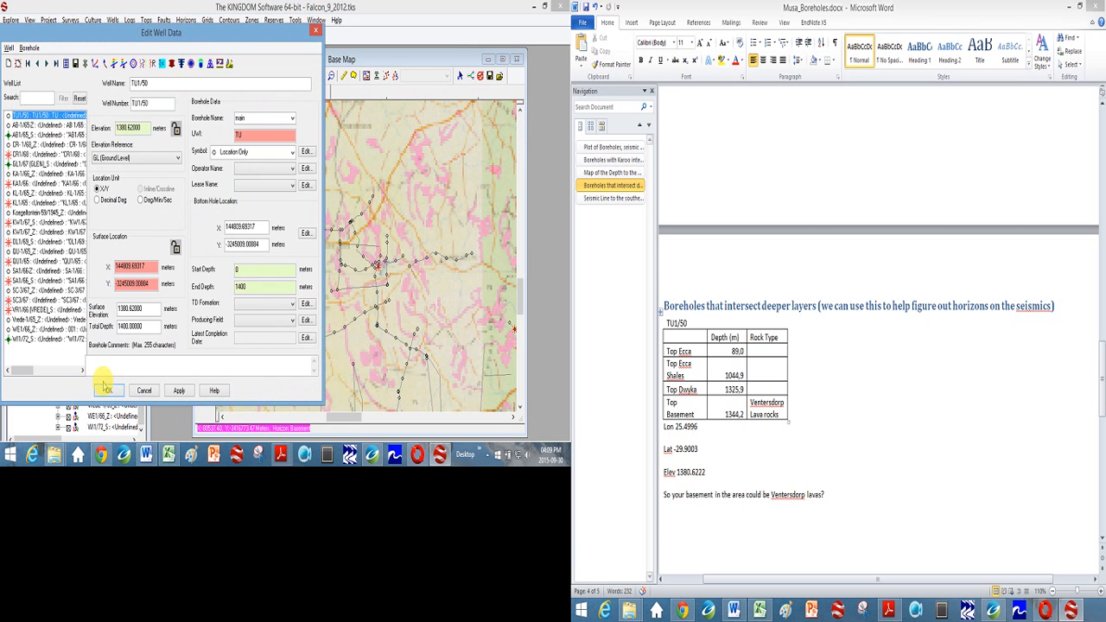
left_click(114, 63)
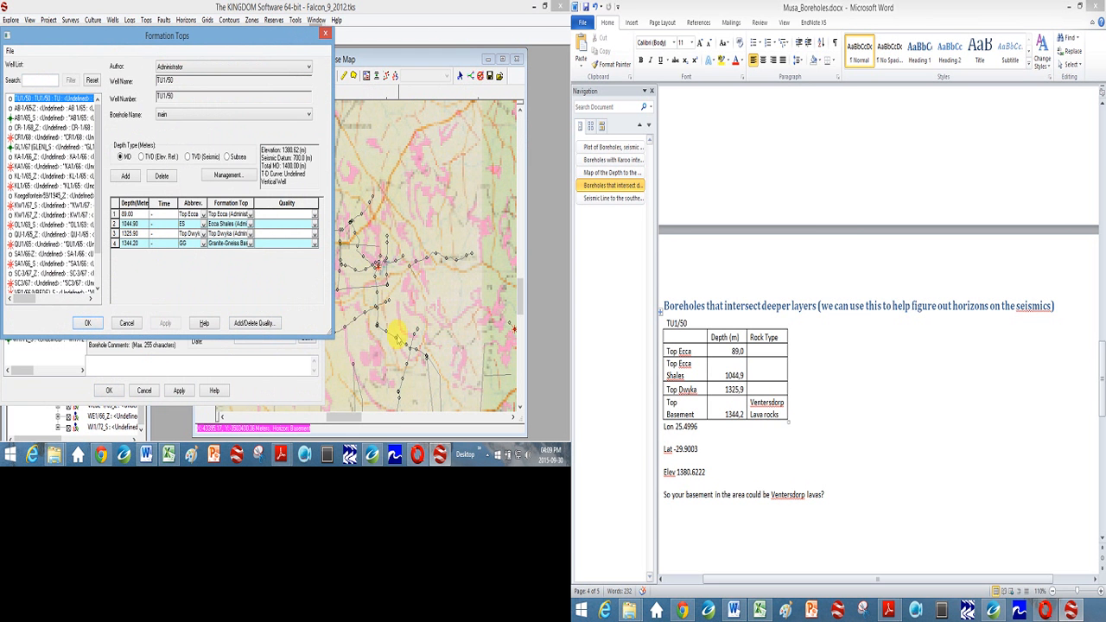
left_click(127, 322)
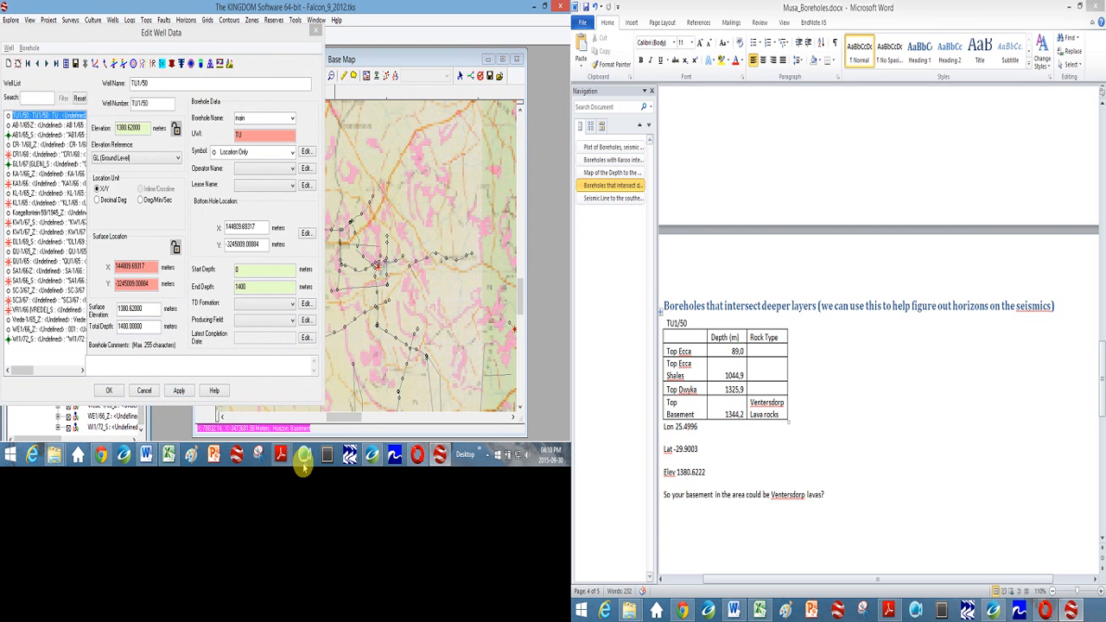
left_click(306, 448)
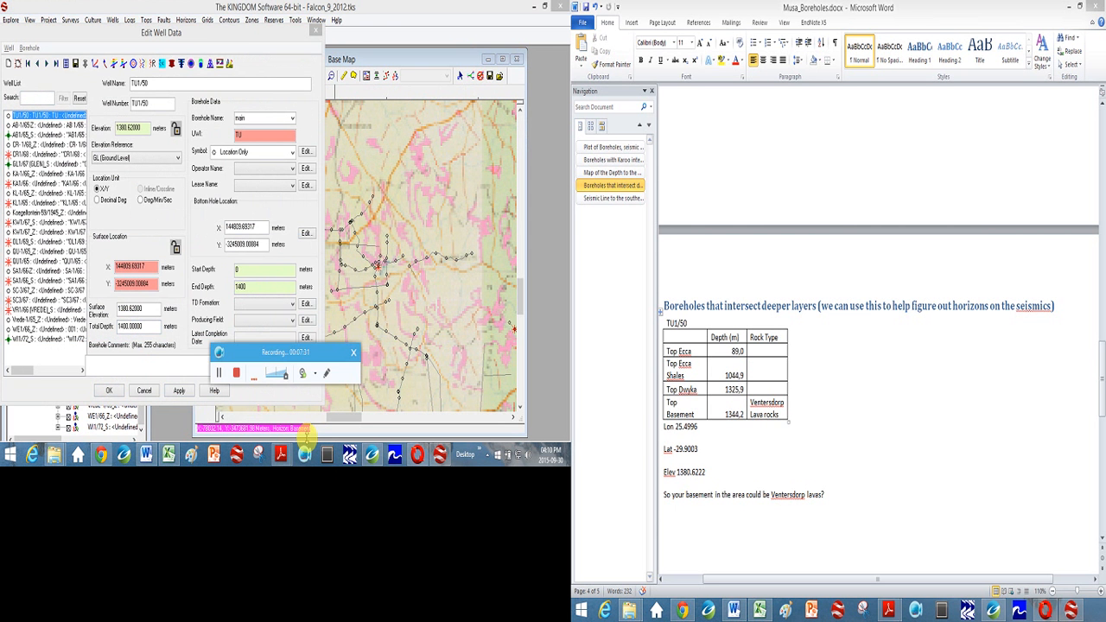